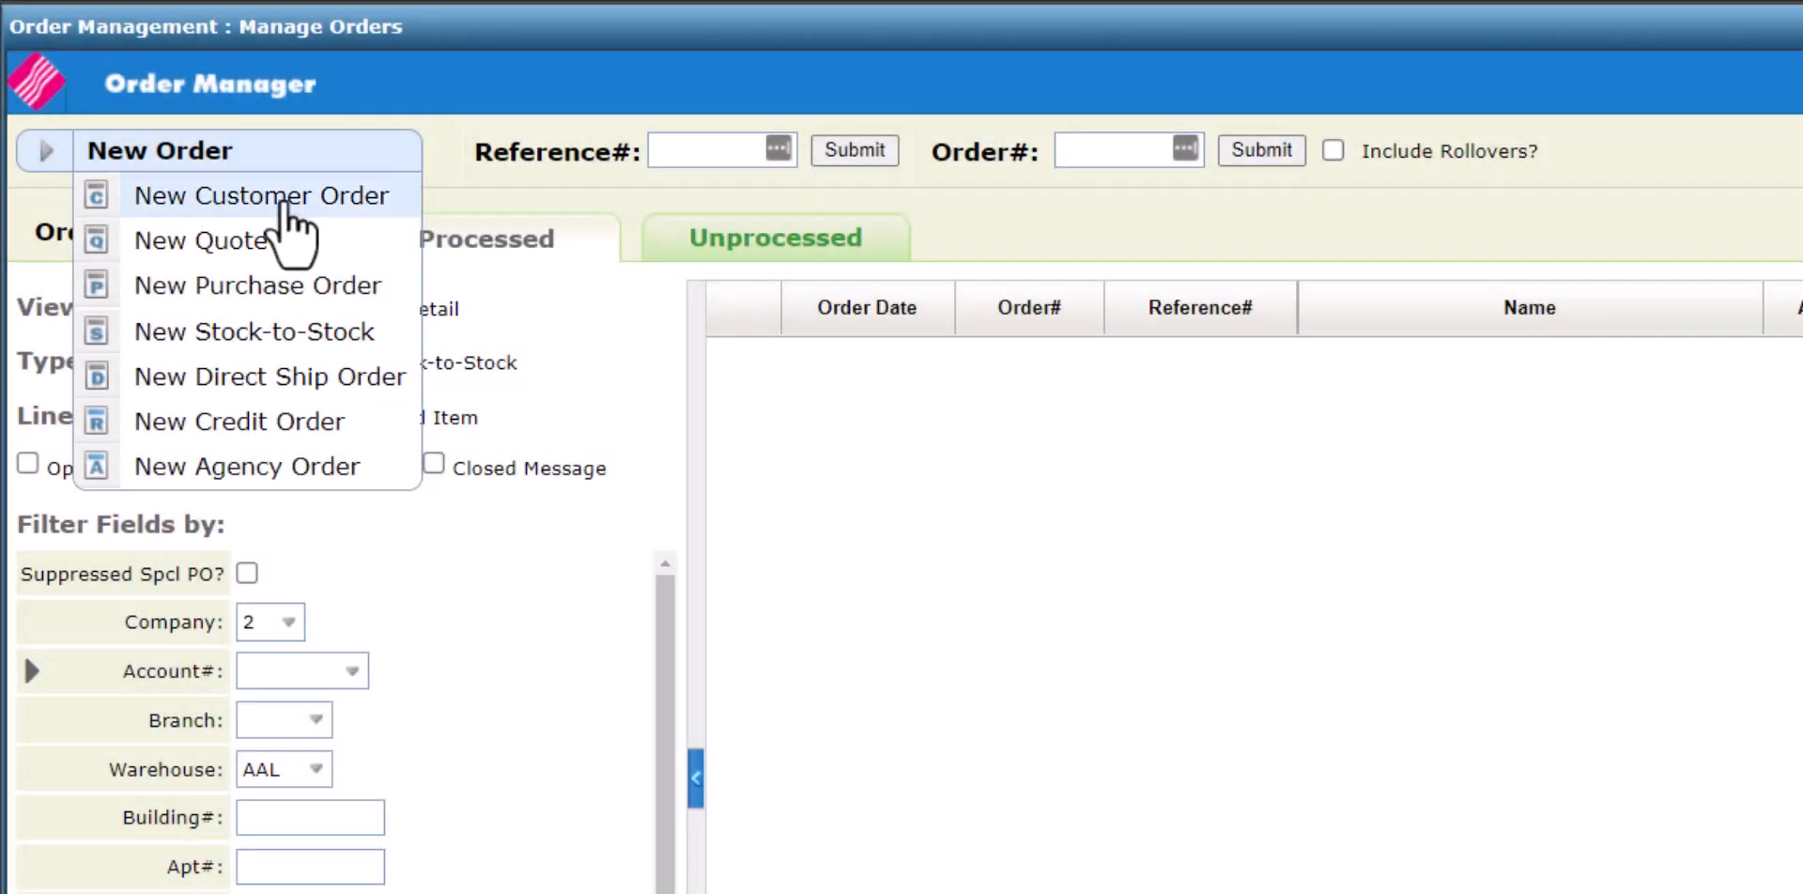
Start a new customer order and pick MIGUELS FLOORS from a keyword search for 'MIGU'.
left_click(285, 202)
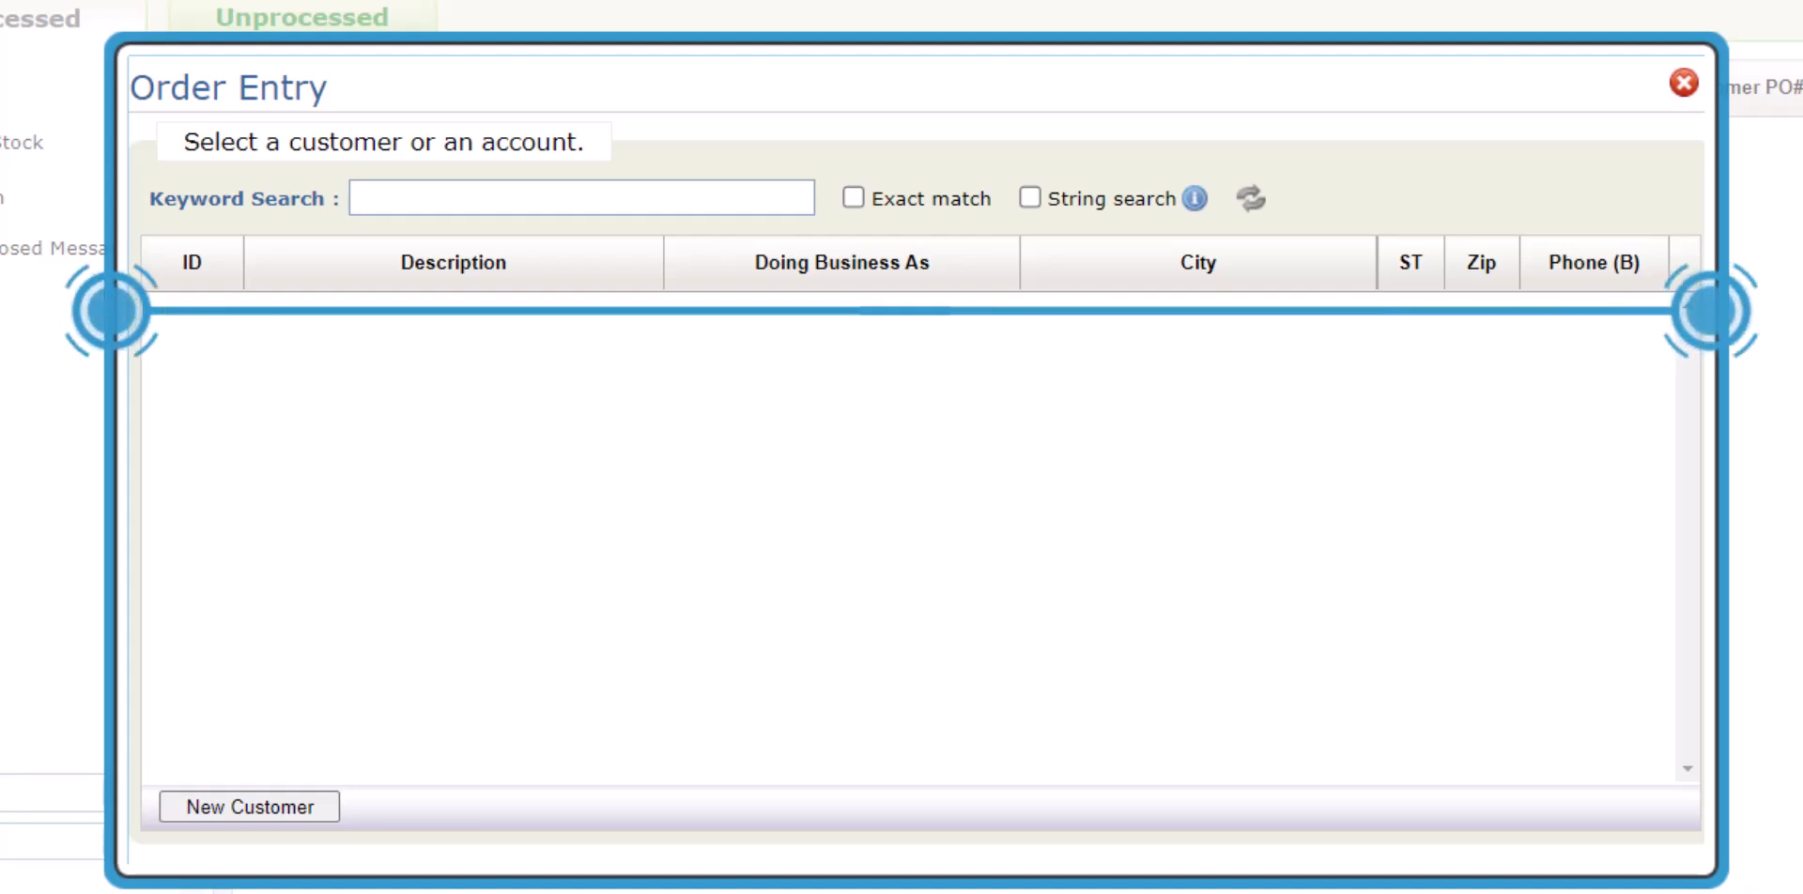
type("MIGU")
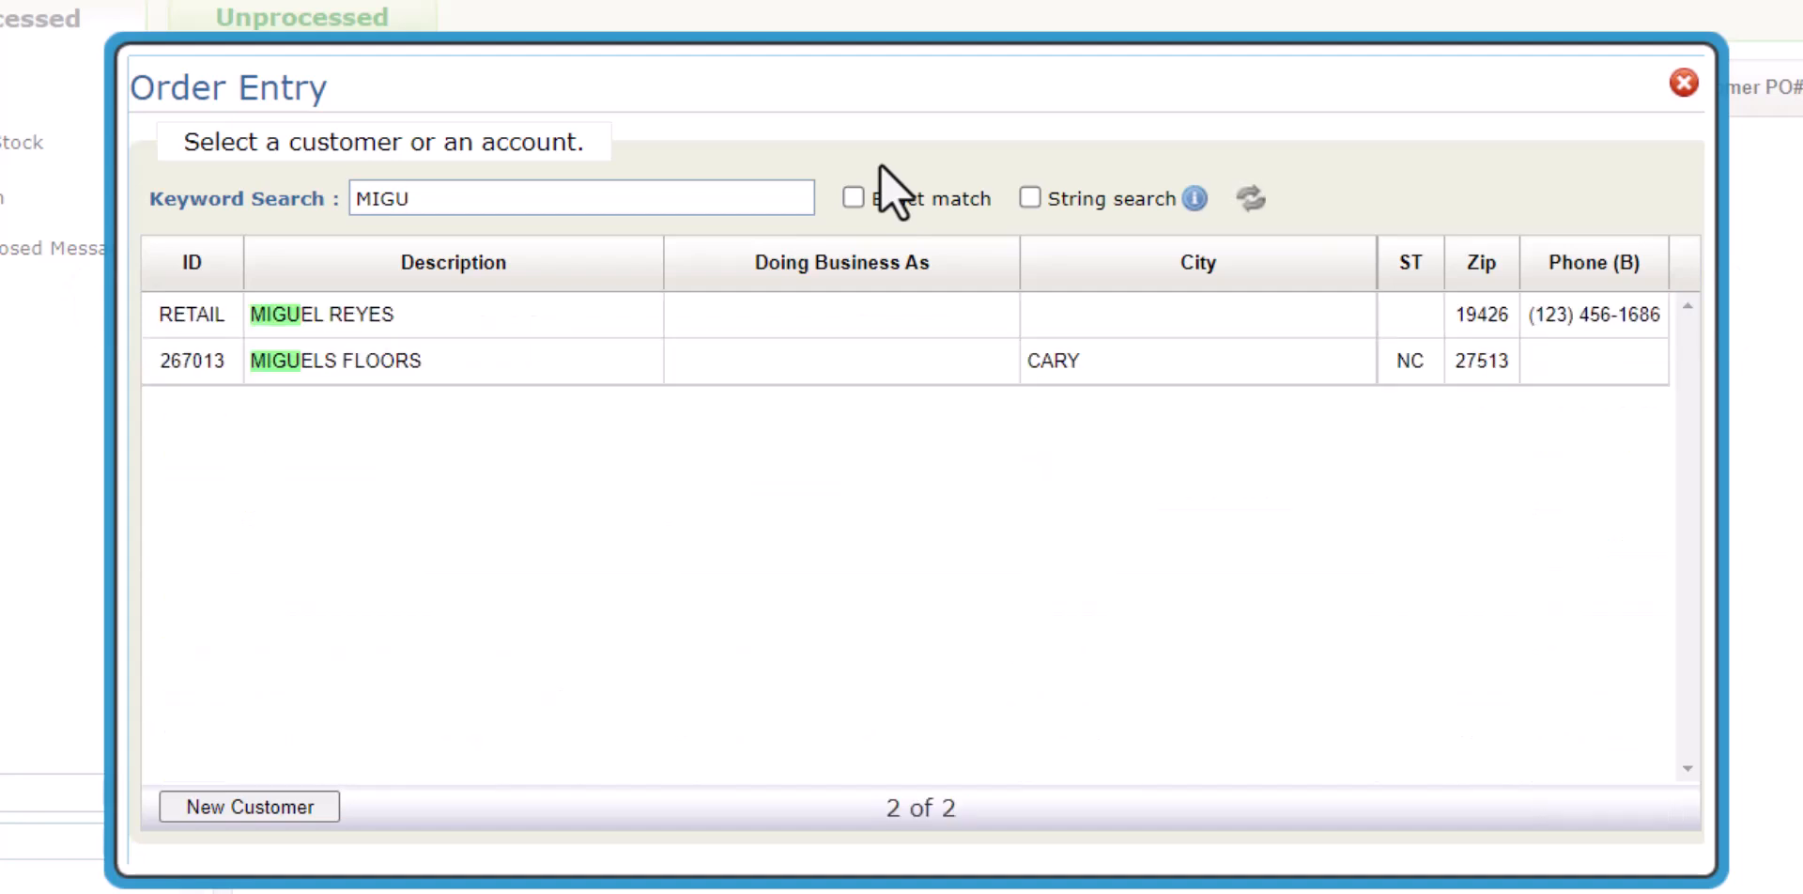
left_click(897, 363)
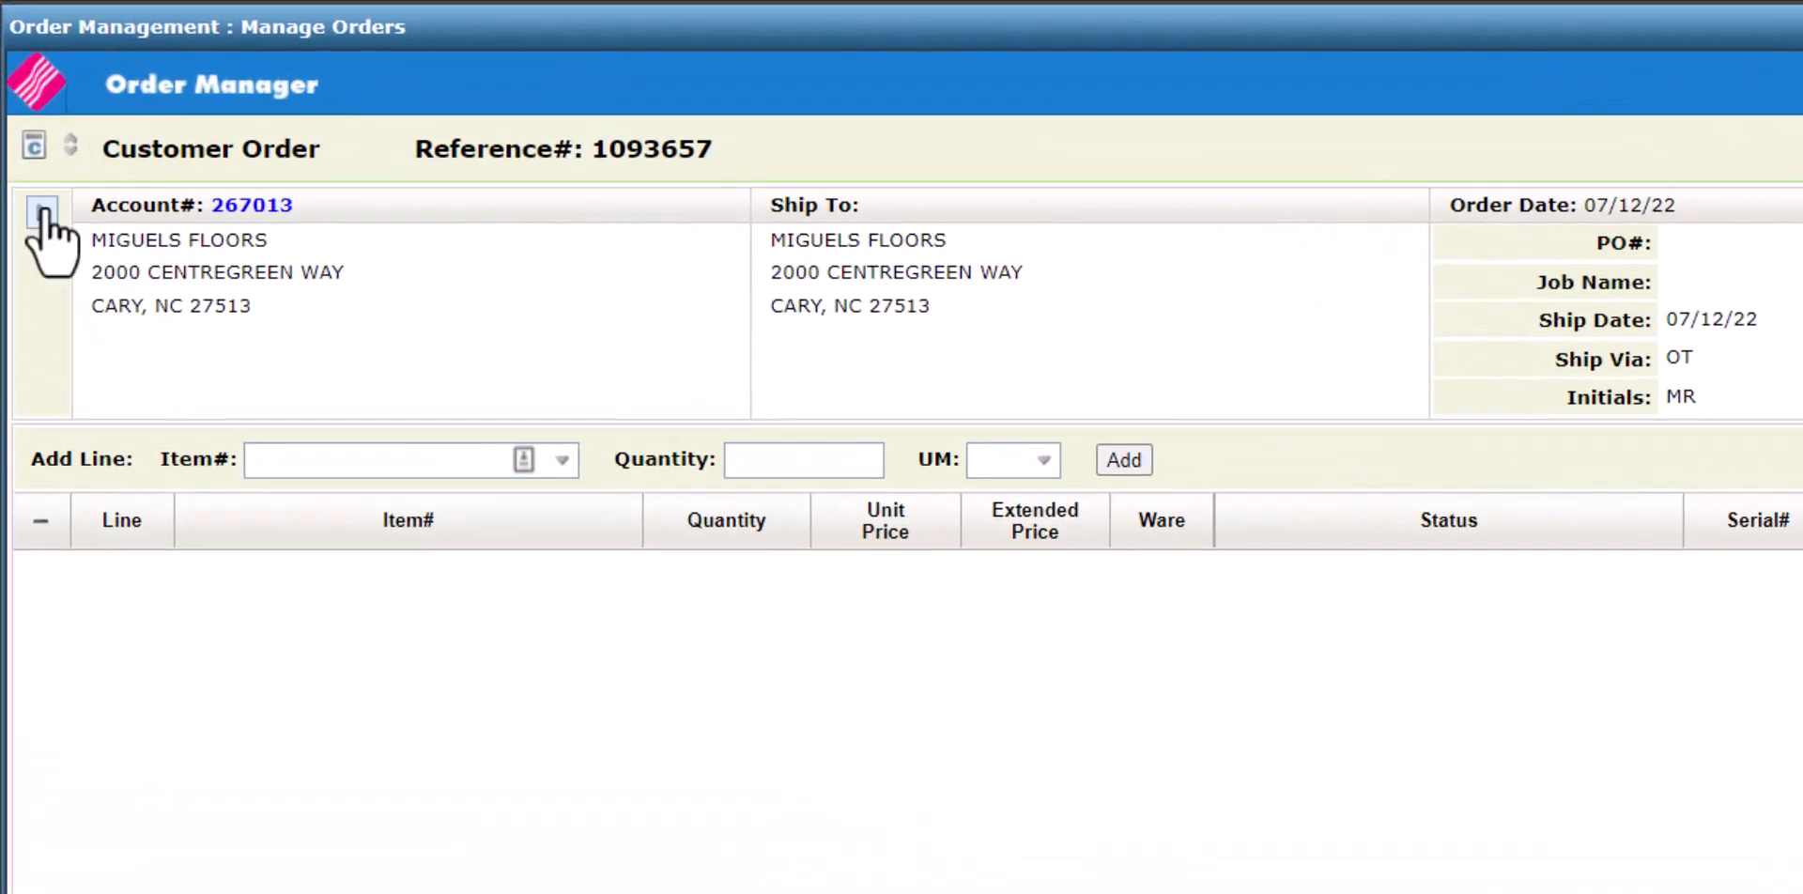
Open the order header for editing and enter the PO number and job name KCS2220.
left_click(42, 212)
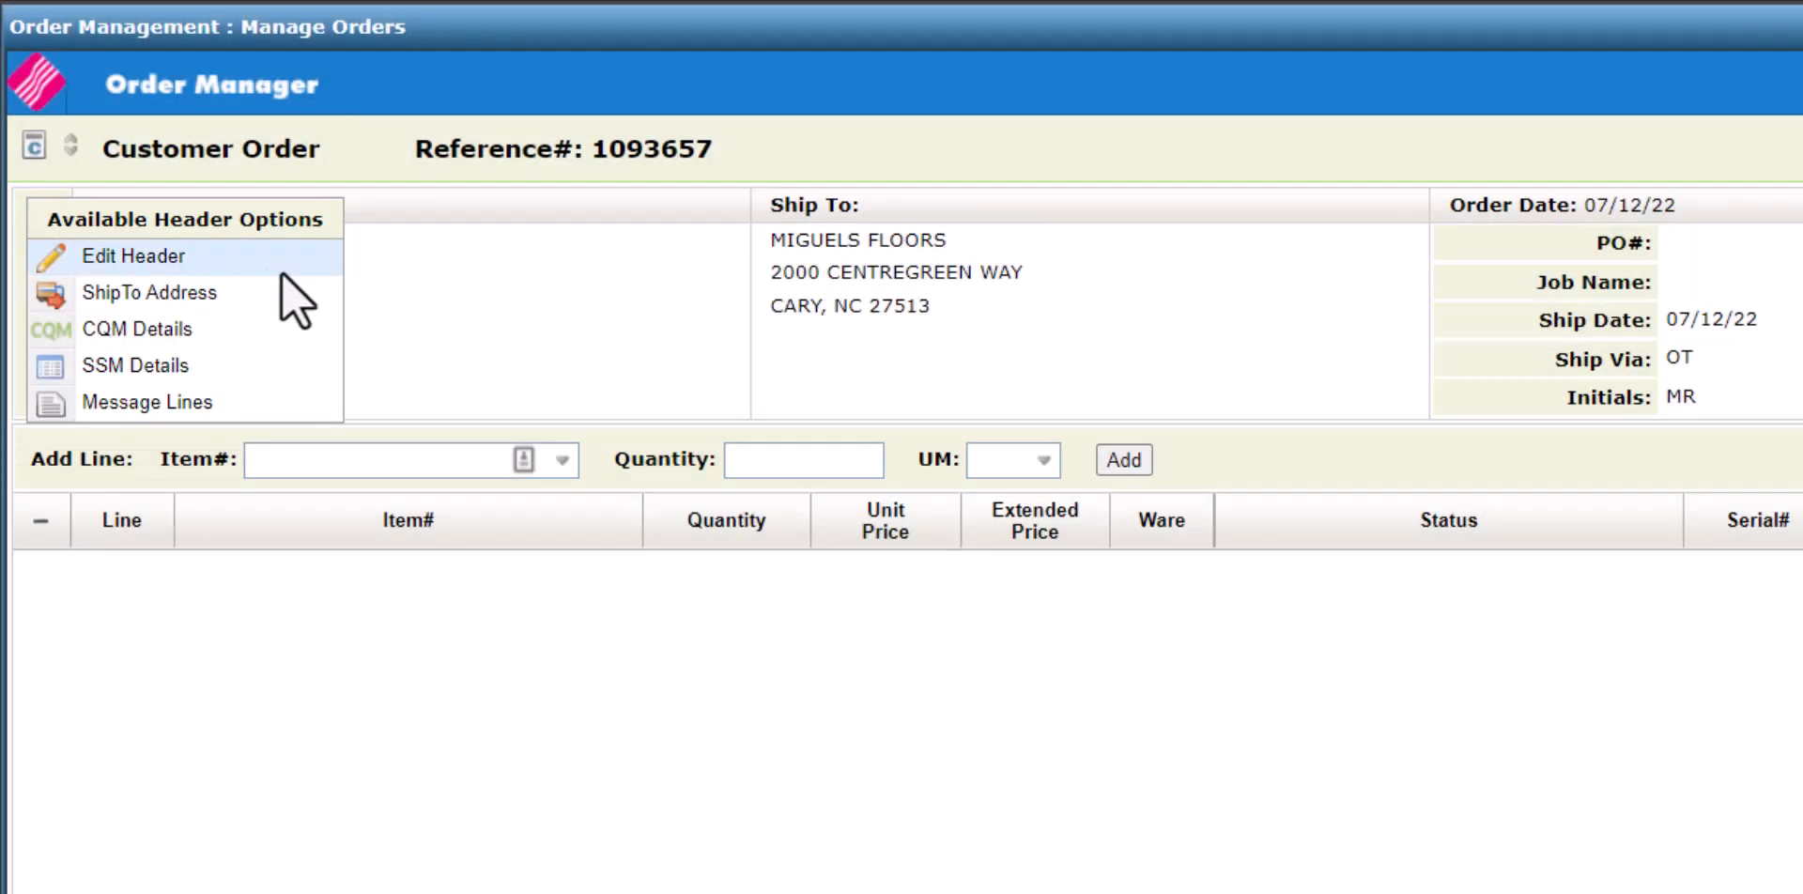
left_click(282, 272)
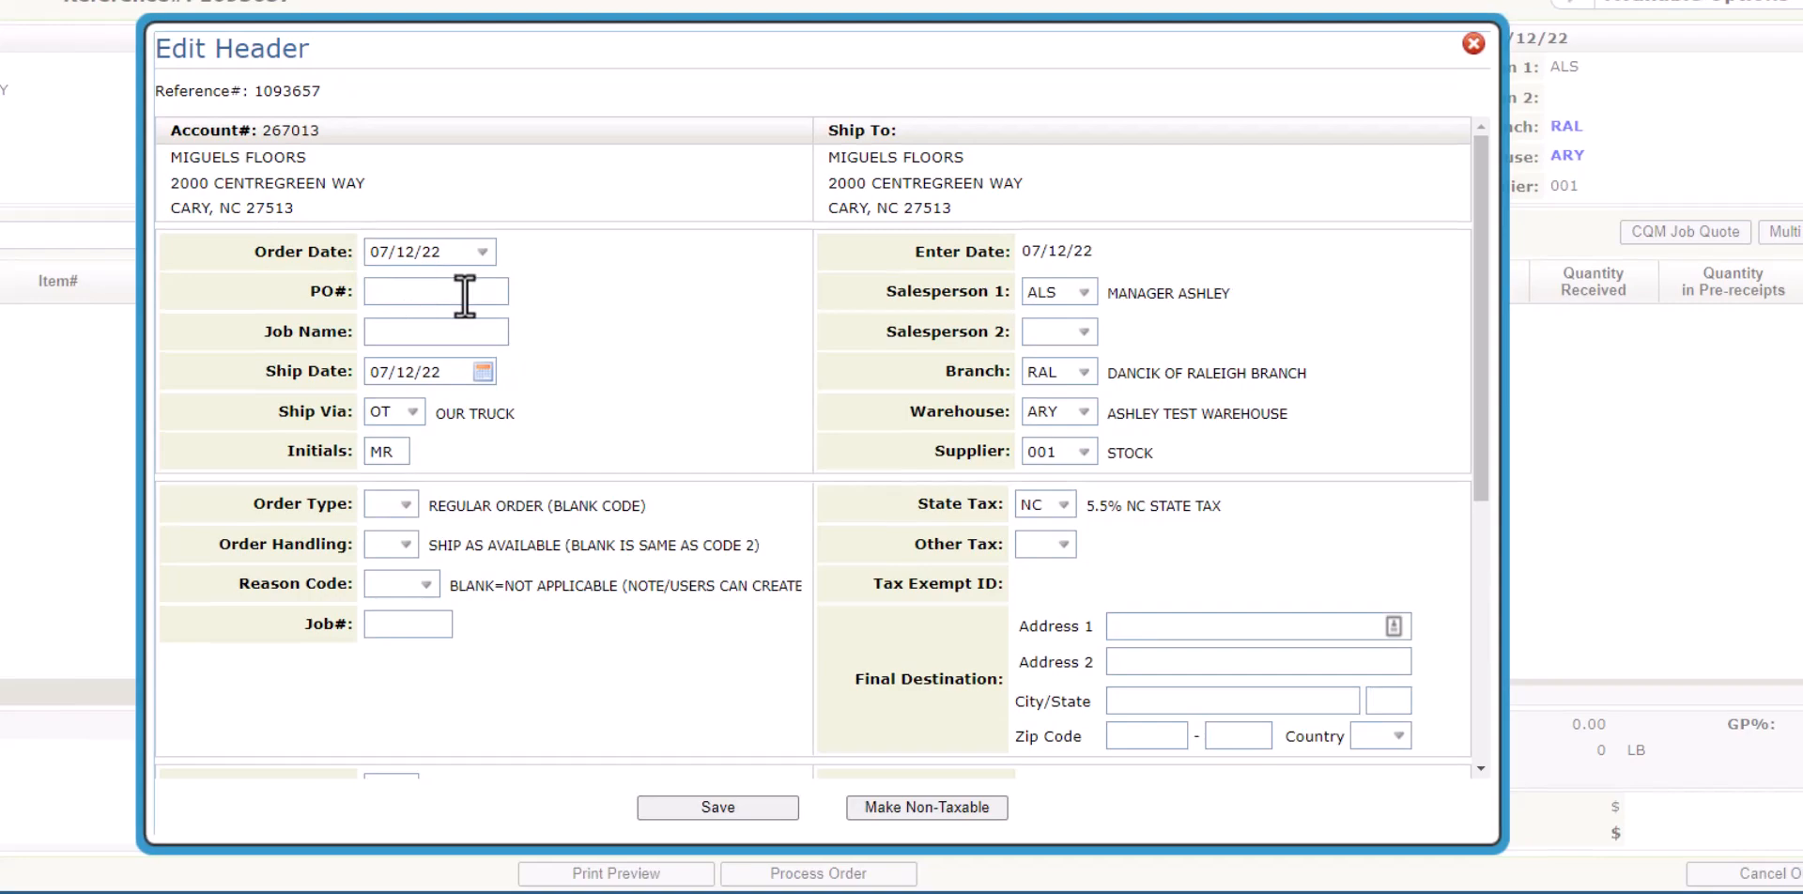
left_click(456, 292)
type("456823")
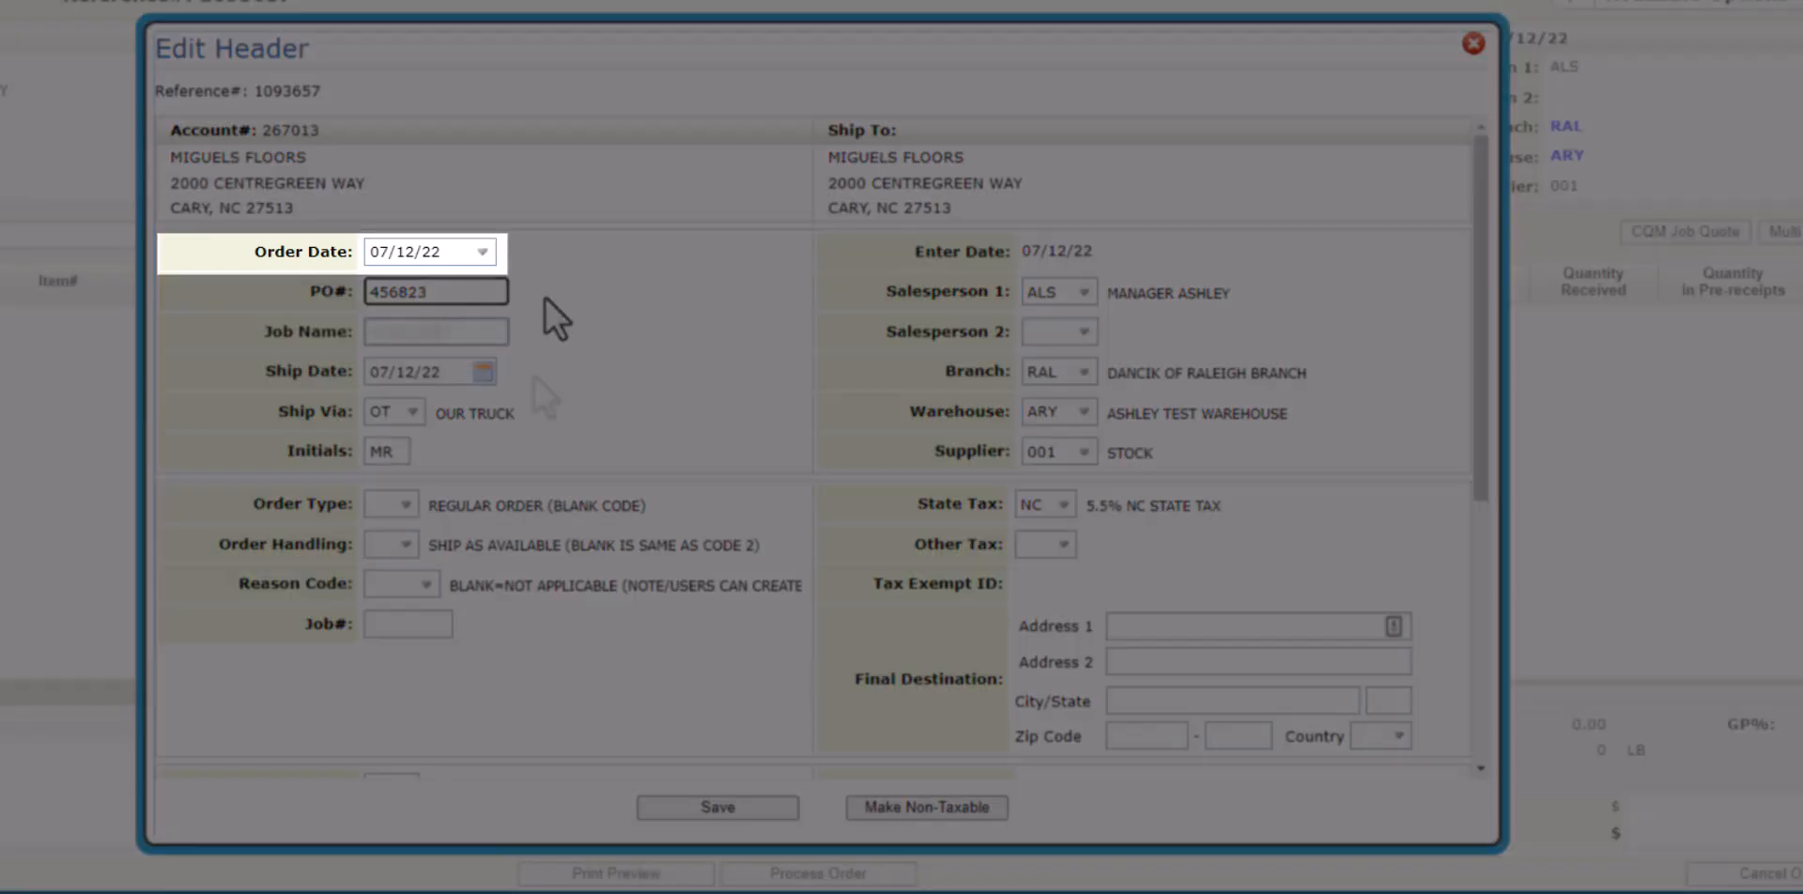
key("Tab")
type("KCS2220")
Set the ship date to 07/21/22 and the order handling to Ship As Available.
key("Tab")
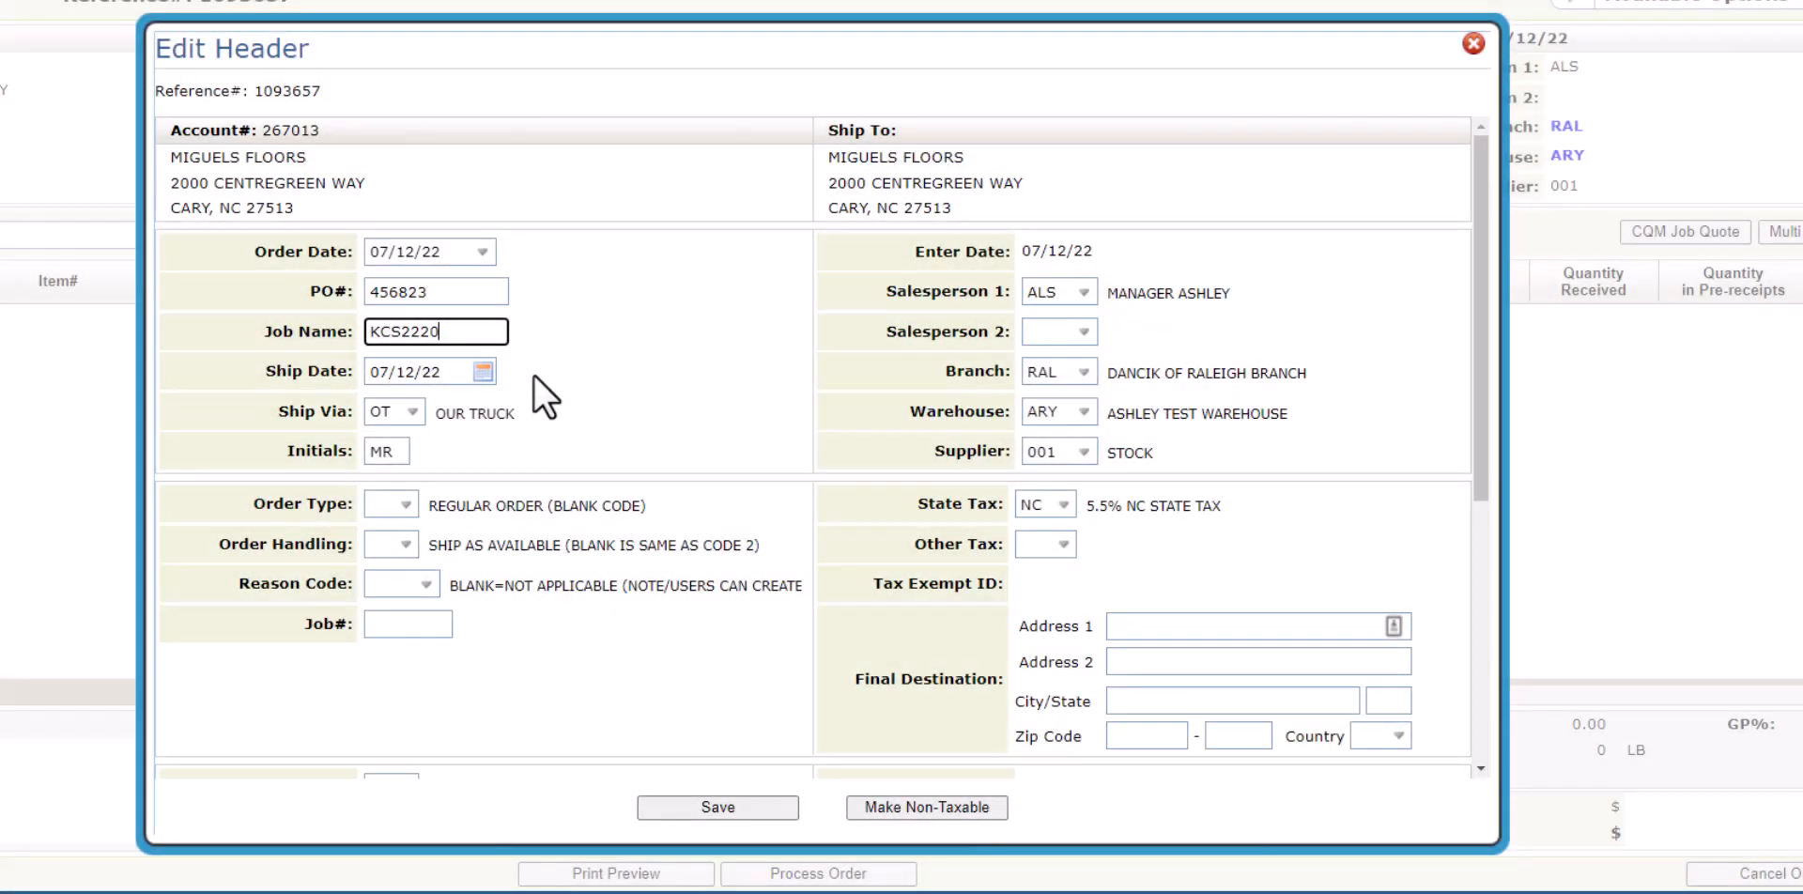
left_click(483, 372)
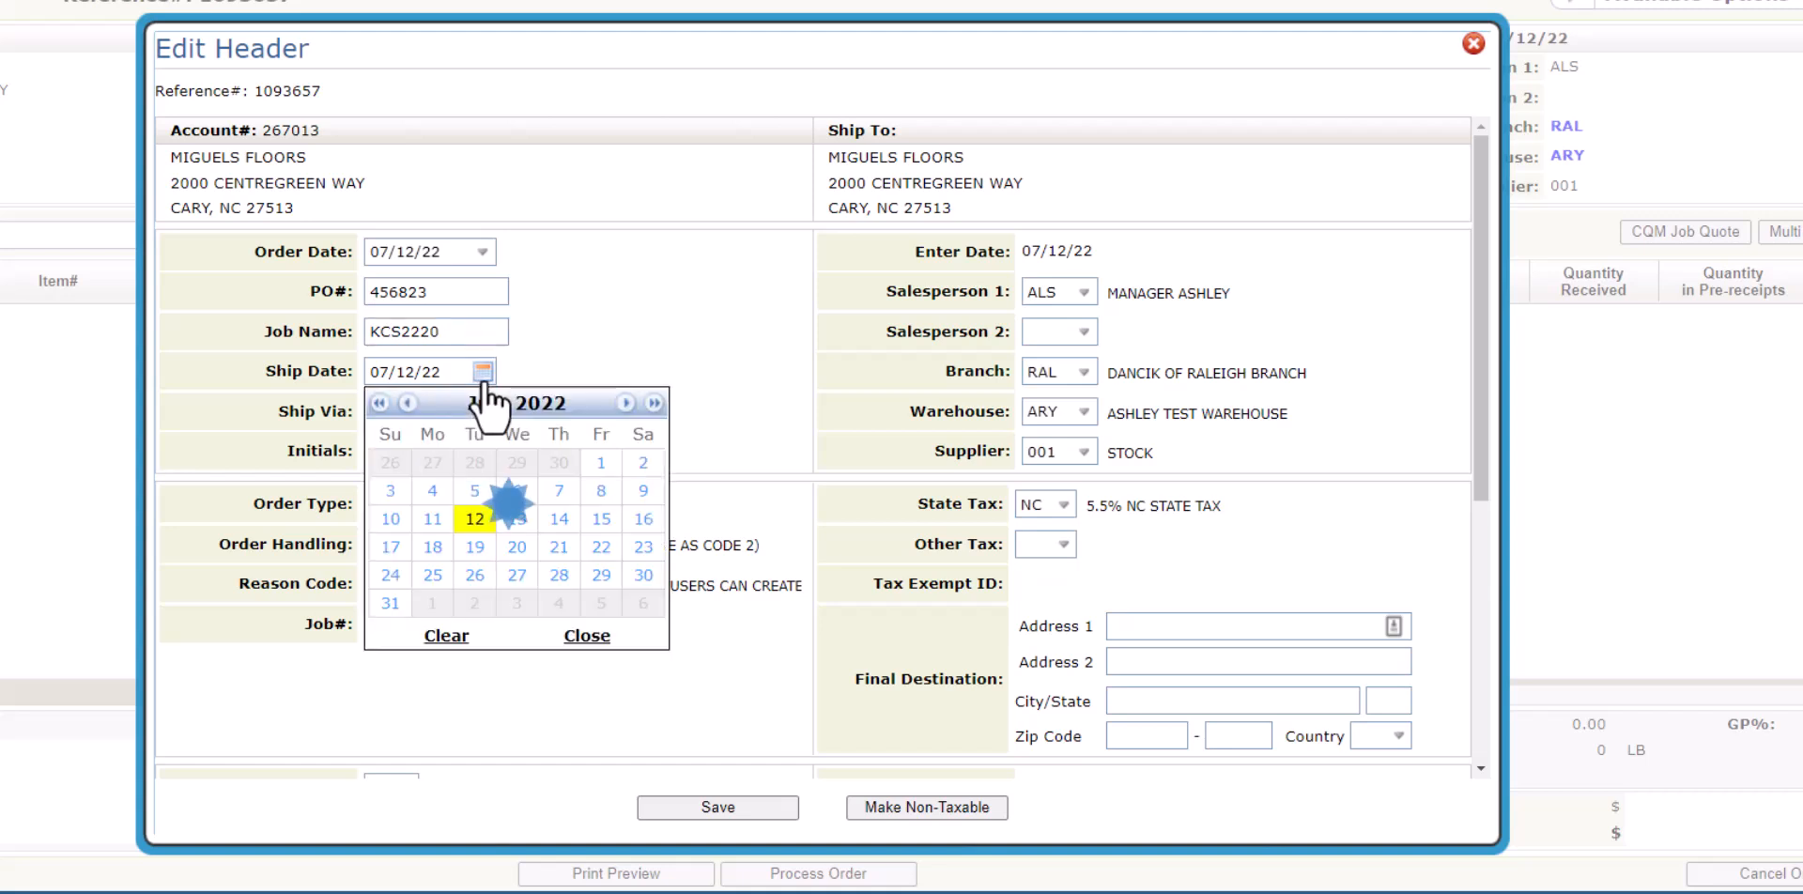
left_click(559, 547)
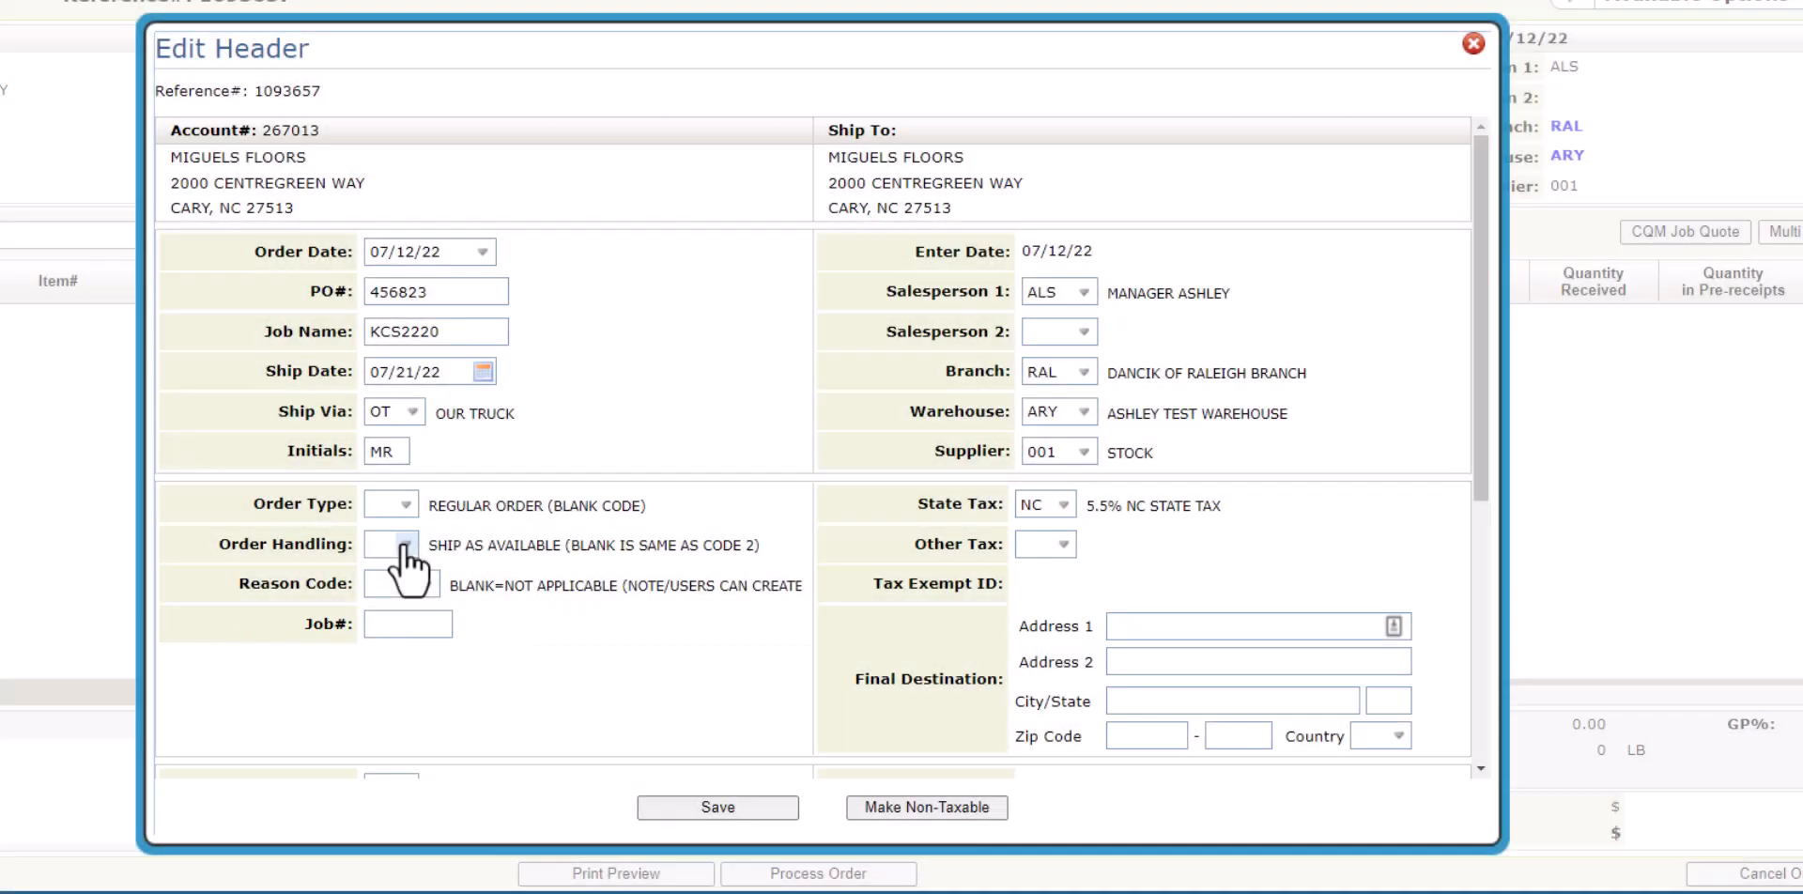
left_click(405, 546)
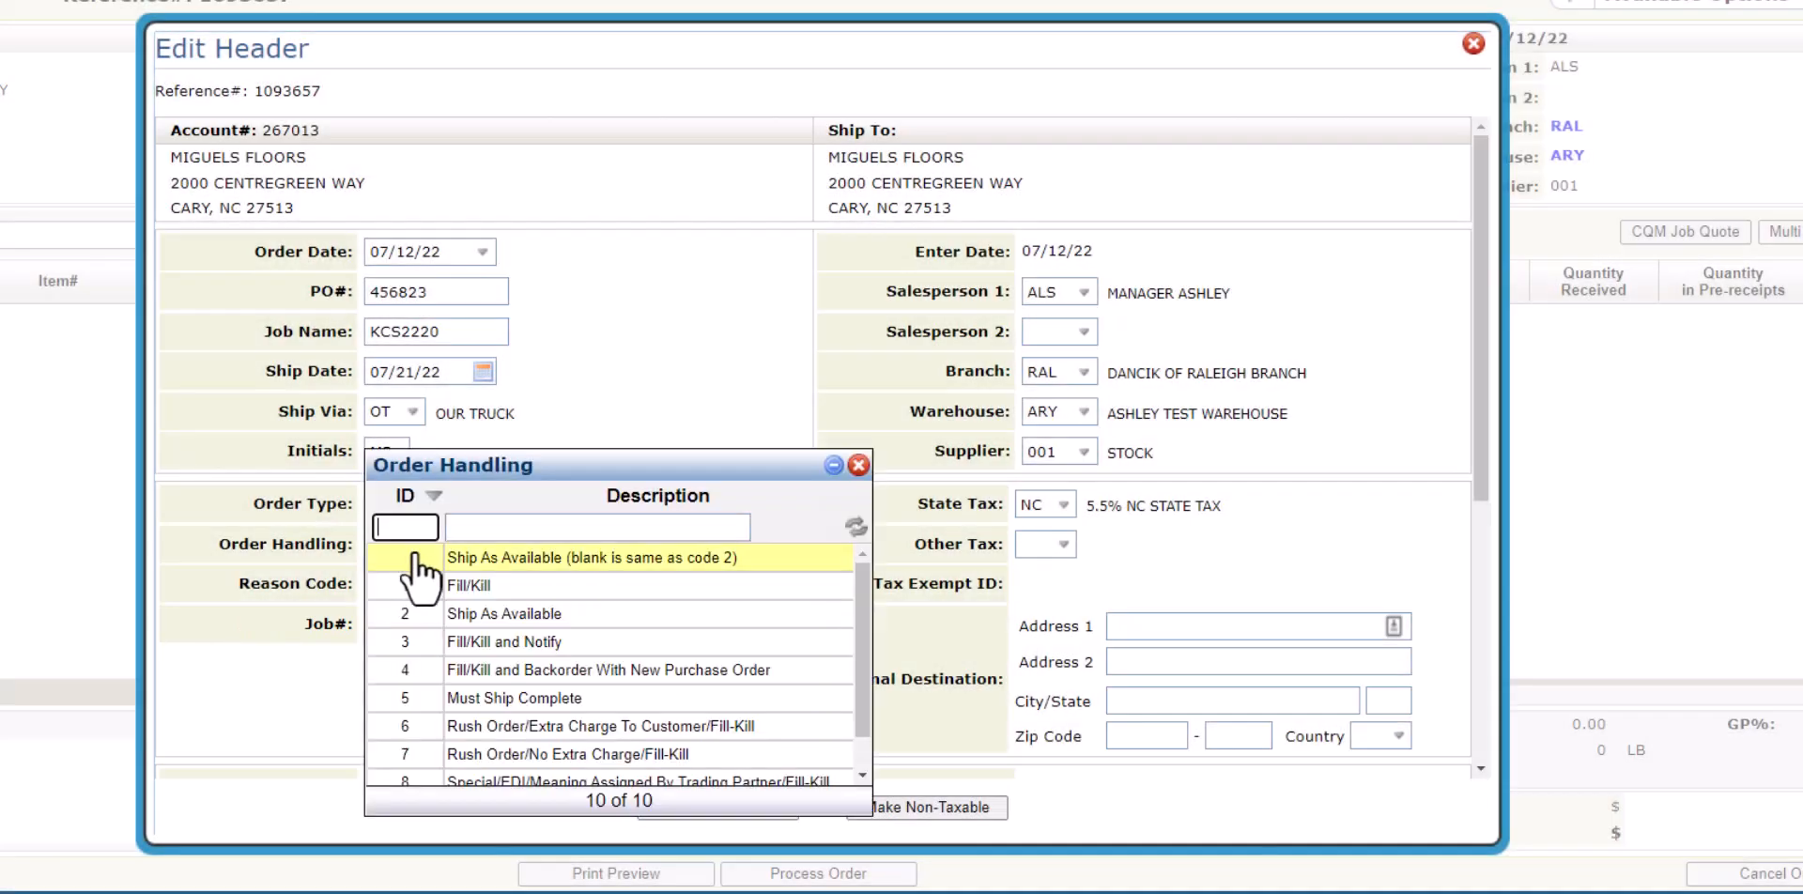
left_click(451, 613)
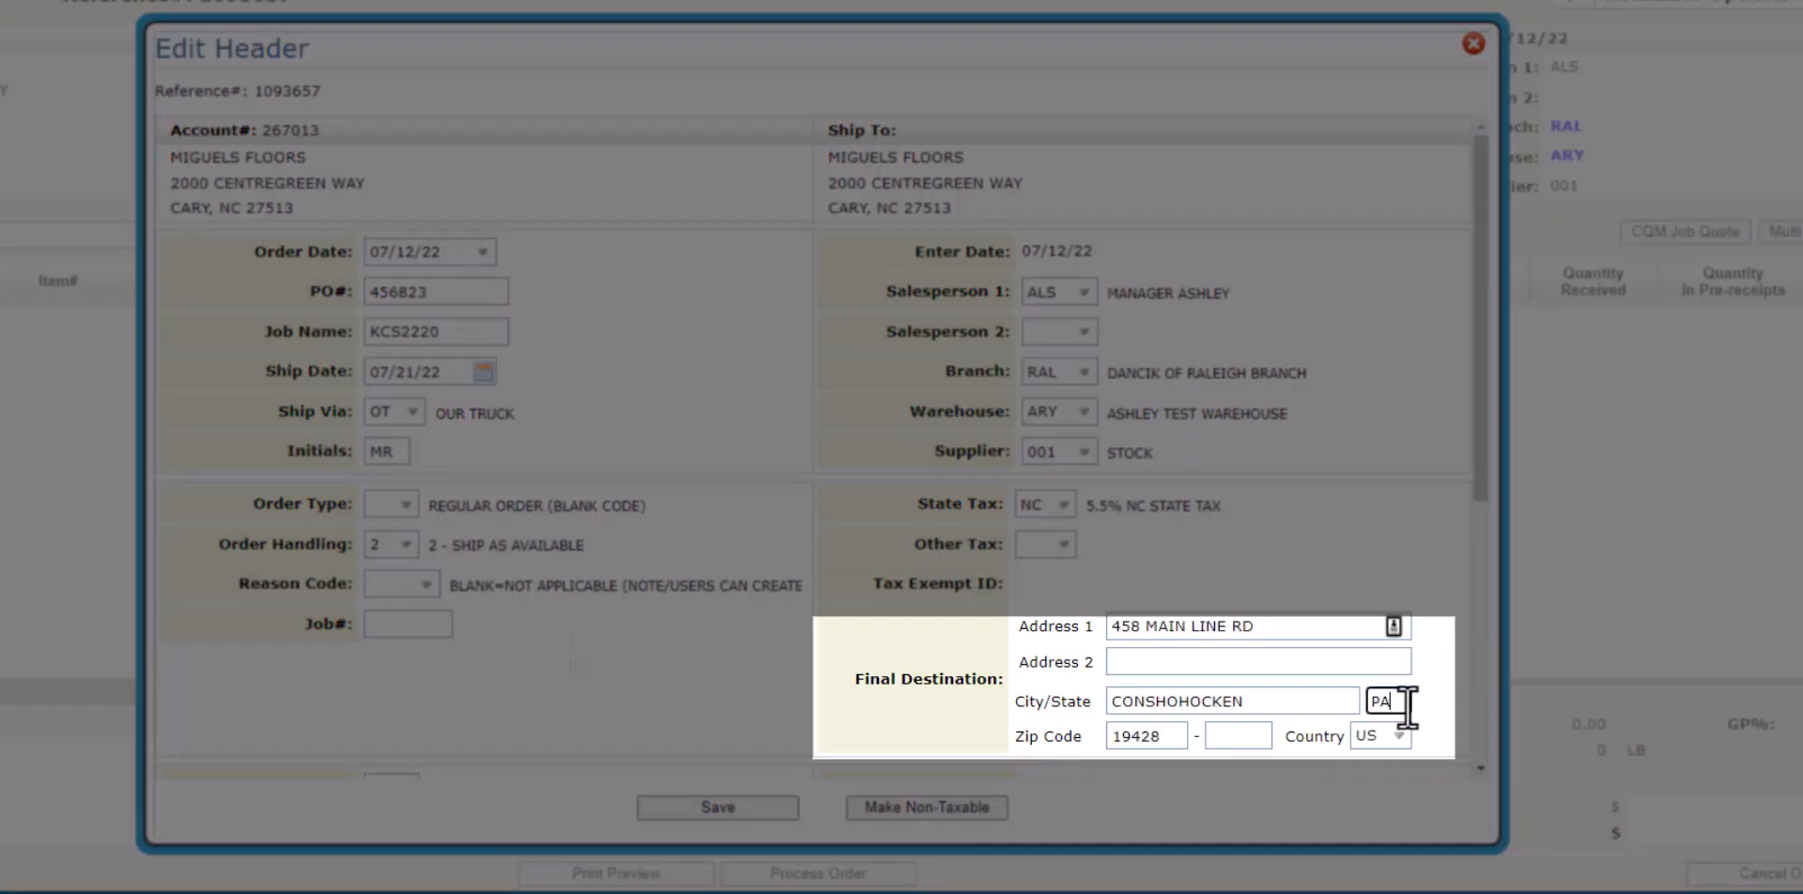
Replace the header's 0.00 HndlChrg/Disc% value with 5.0.
scroll(1452, 706, "down", 5)
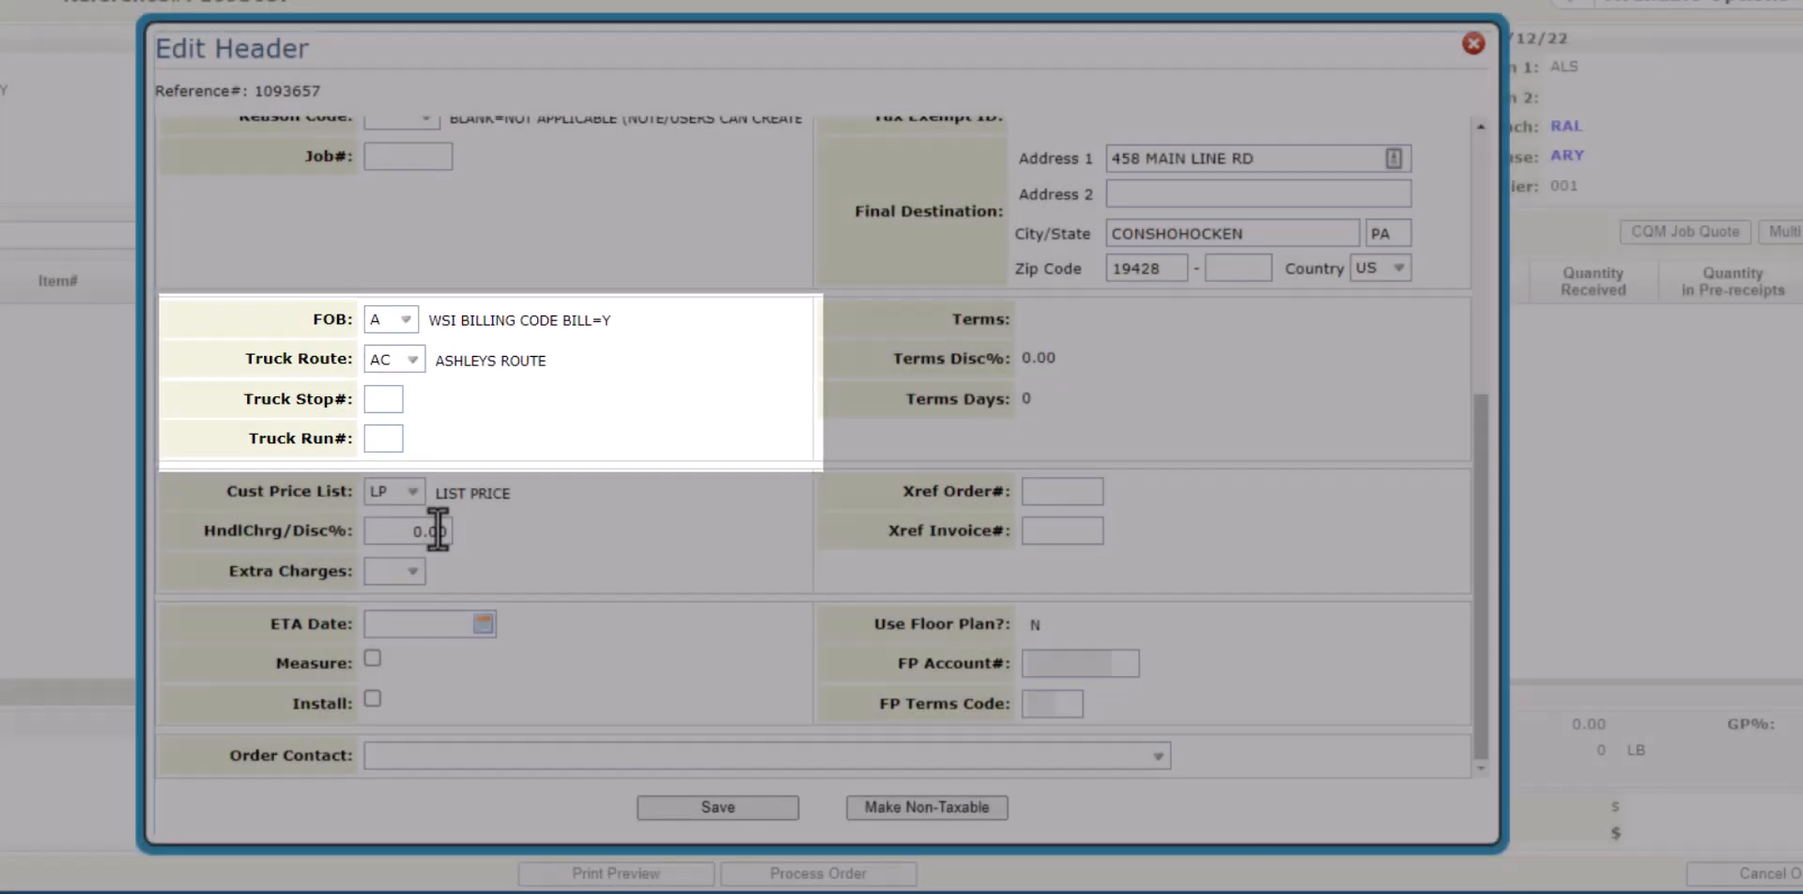
left_click(438, 531)
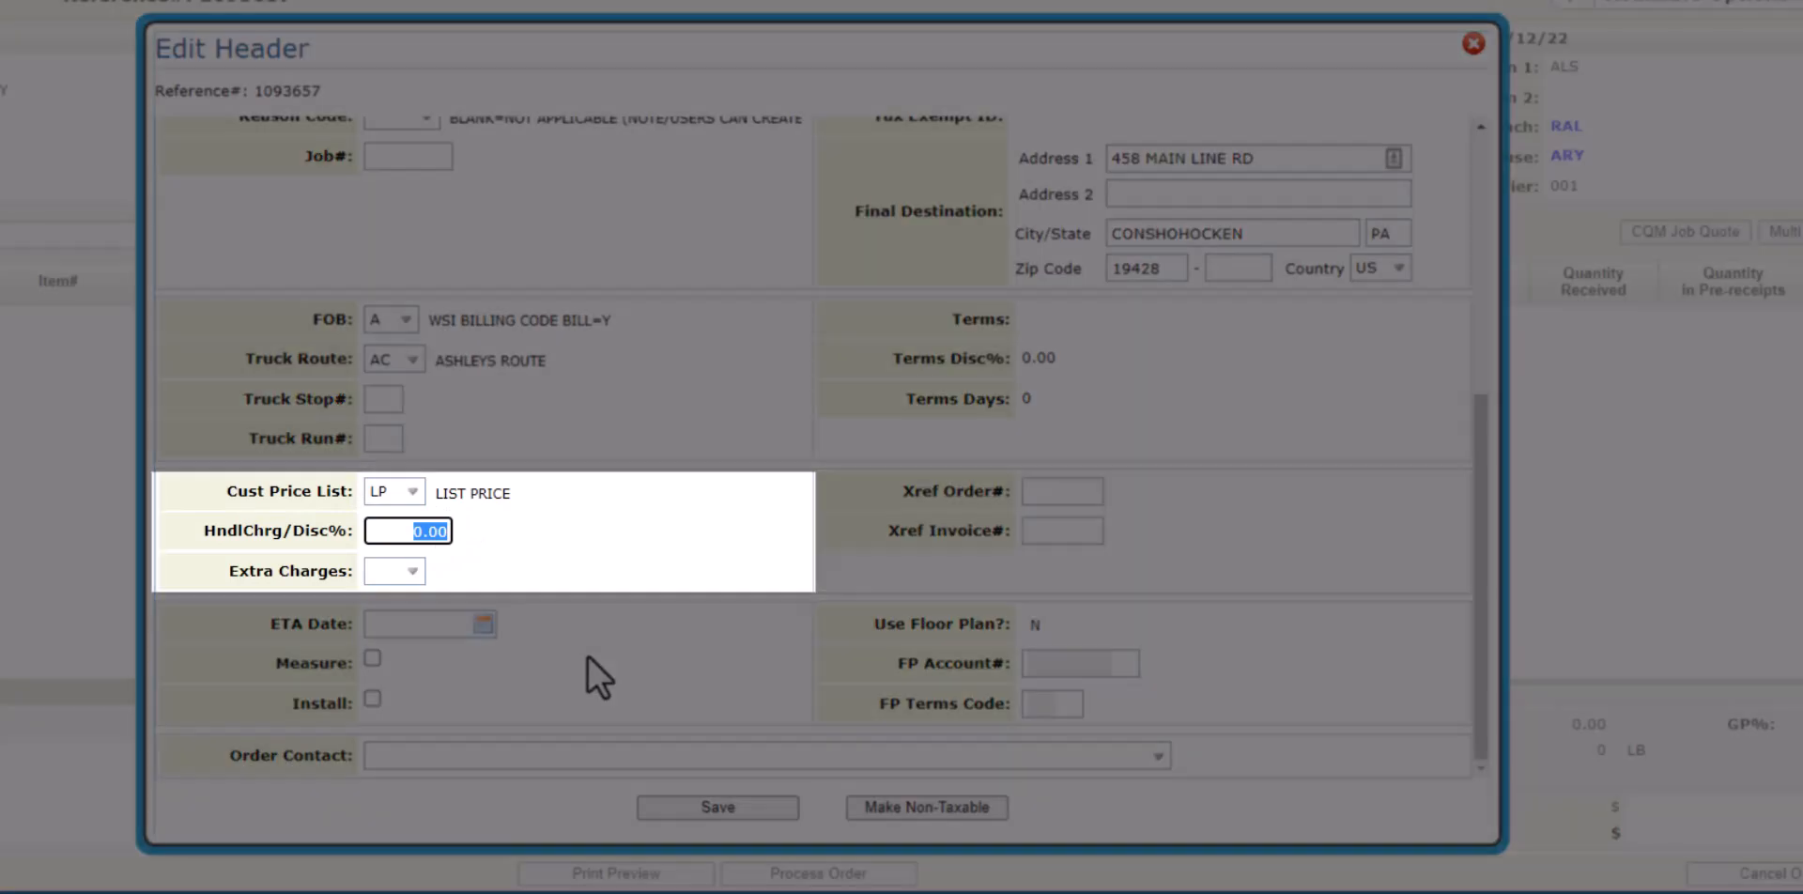
key("BackSpace")
type("5.0")
left_click(588, 655)
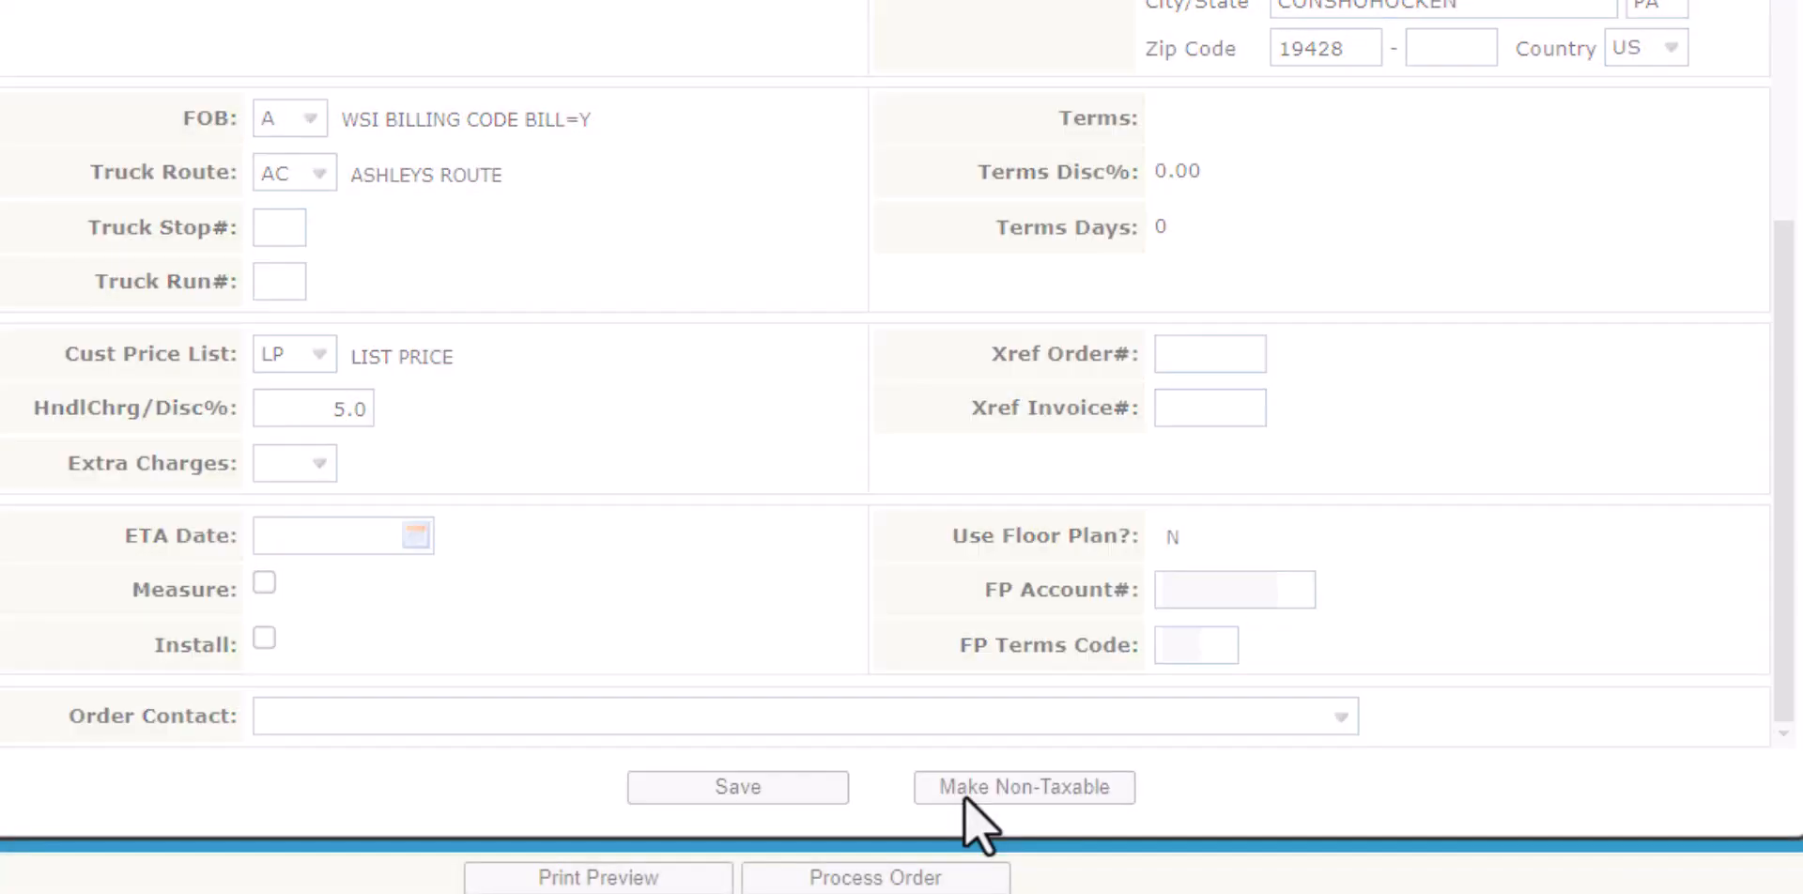
Make the order non-taxable with reason 'STATE GOV' and save the header.
left_click(962, 796)
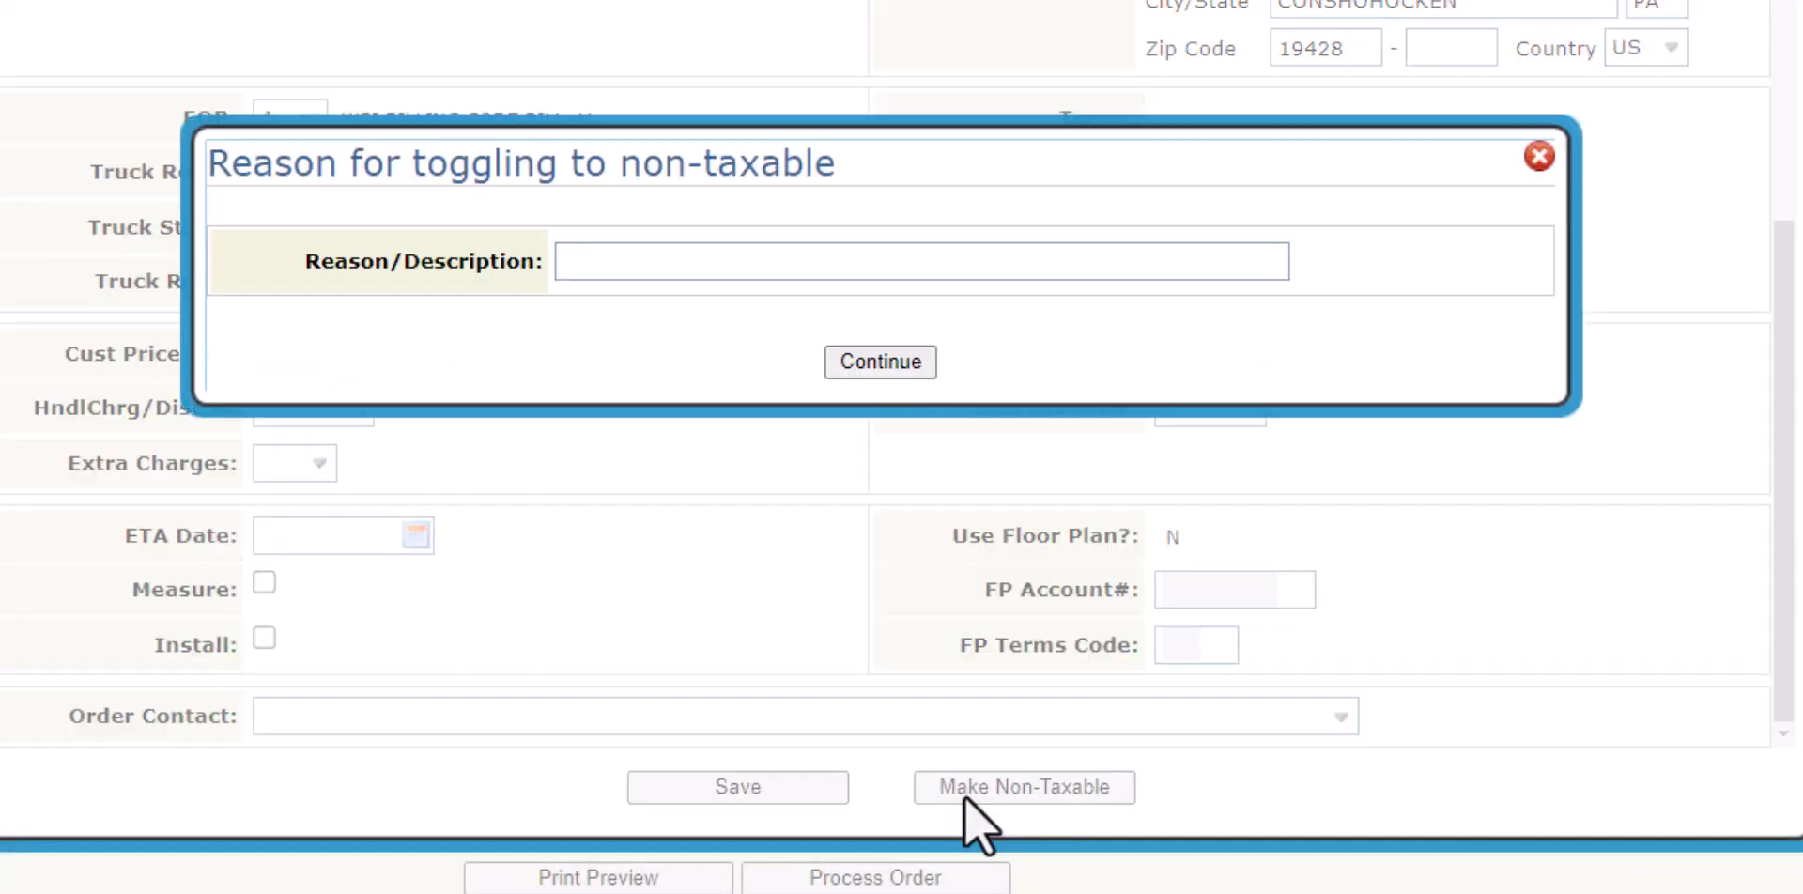
type("STAT")
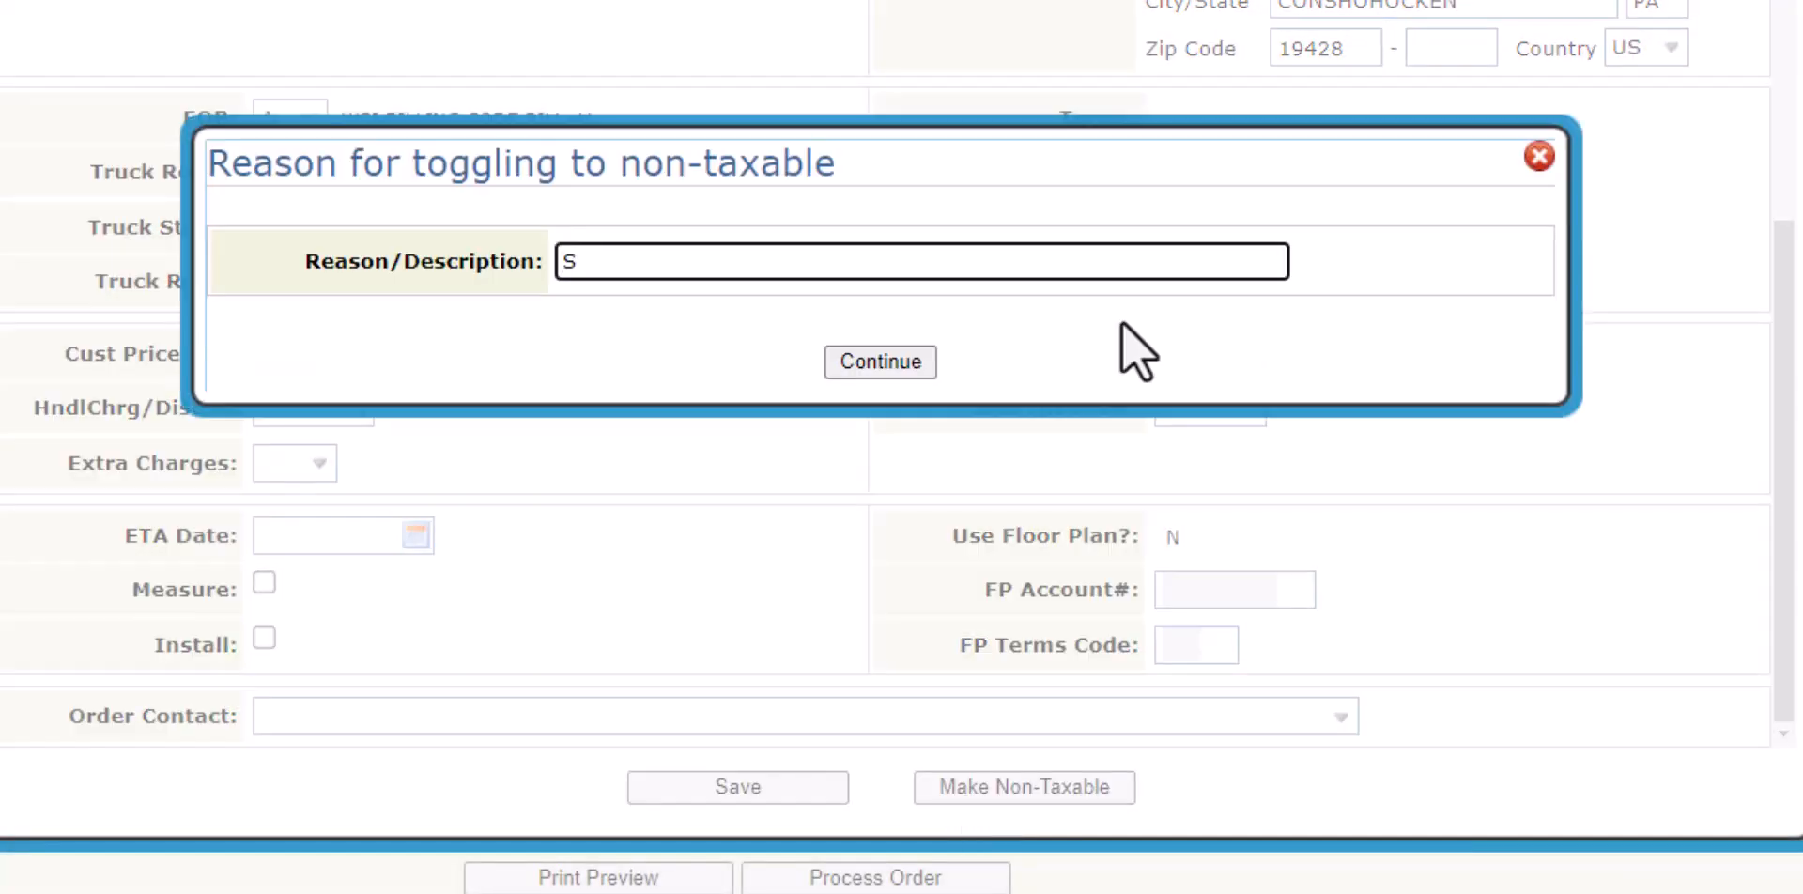
type("E GOV")
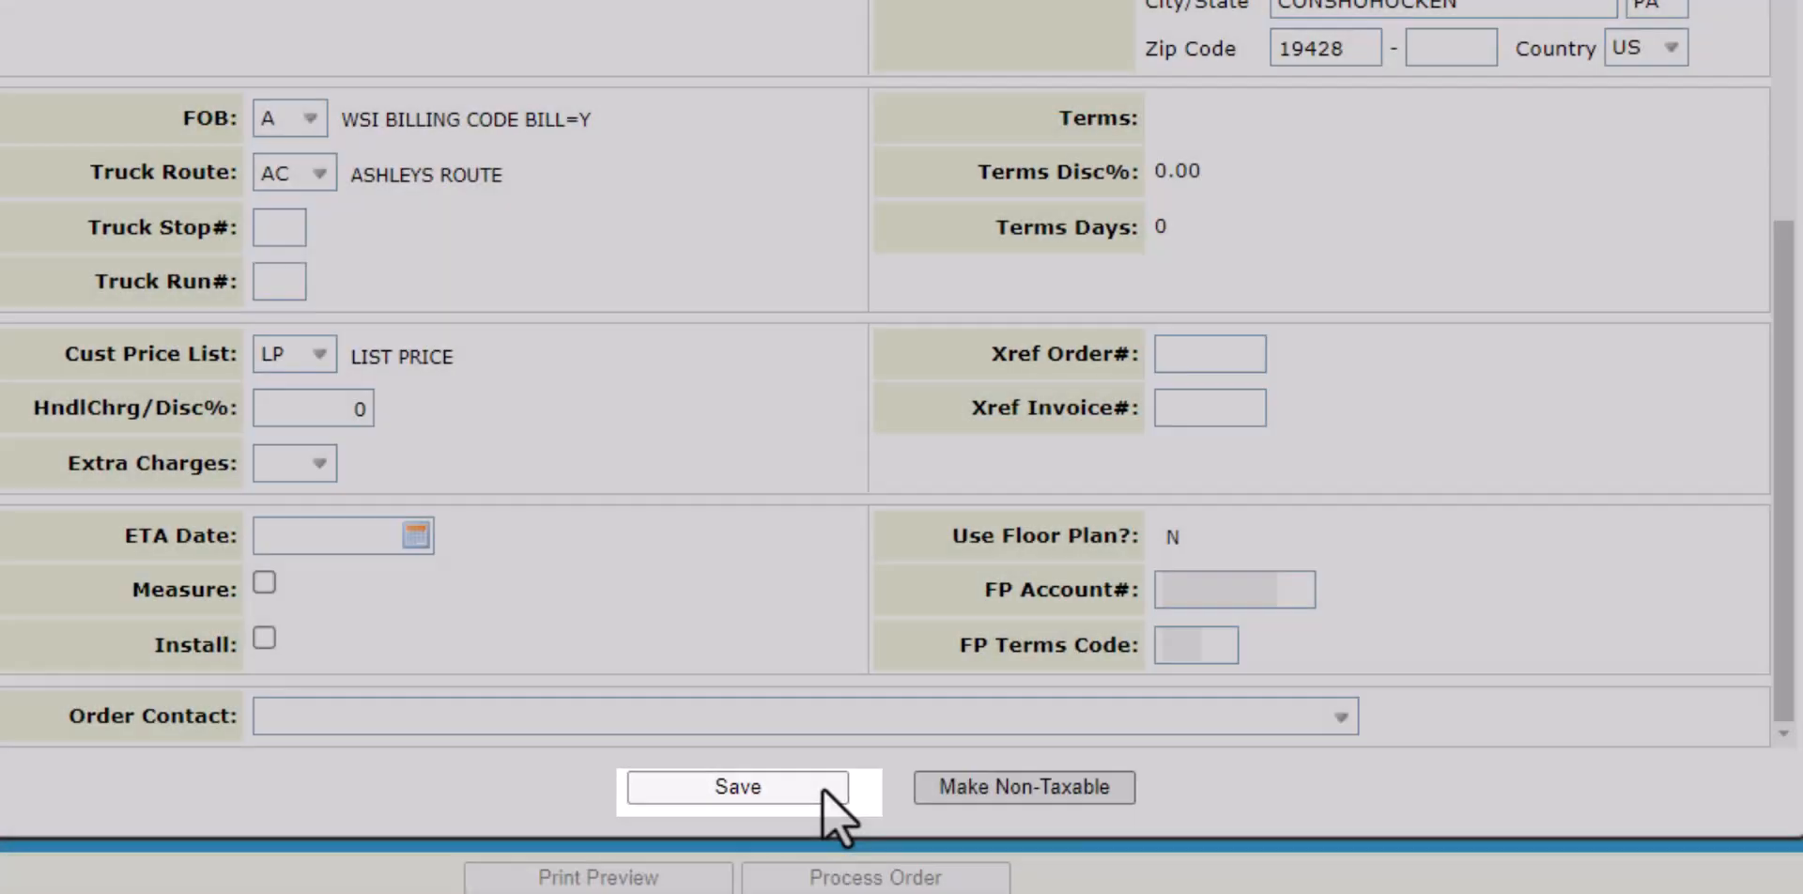
left_click(822, 787)
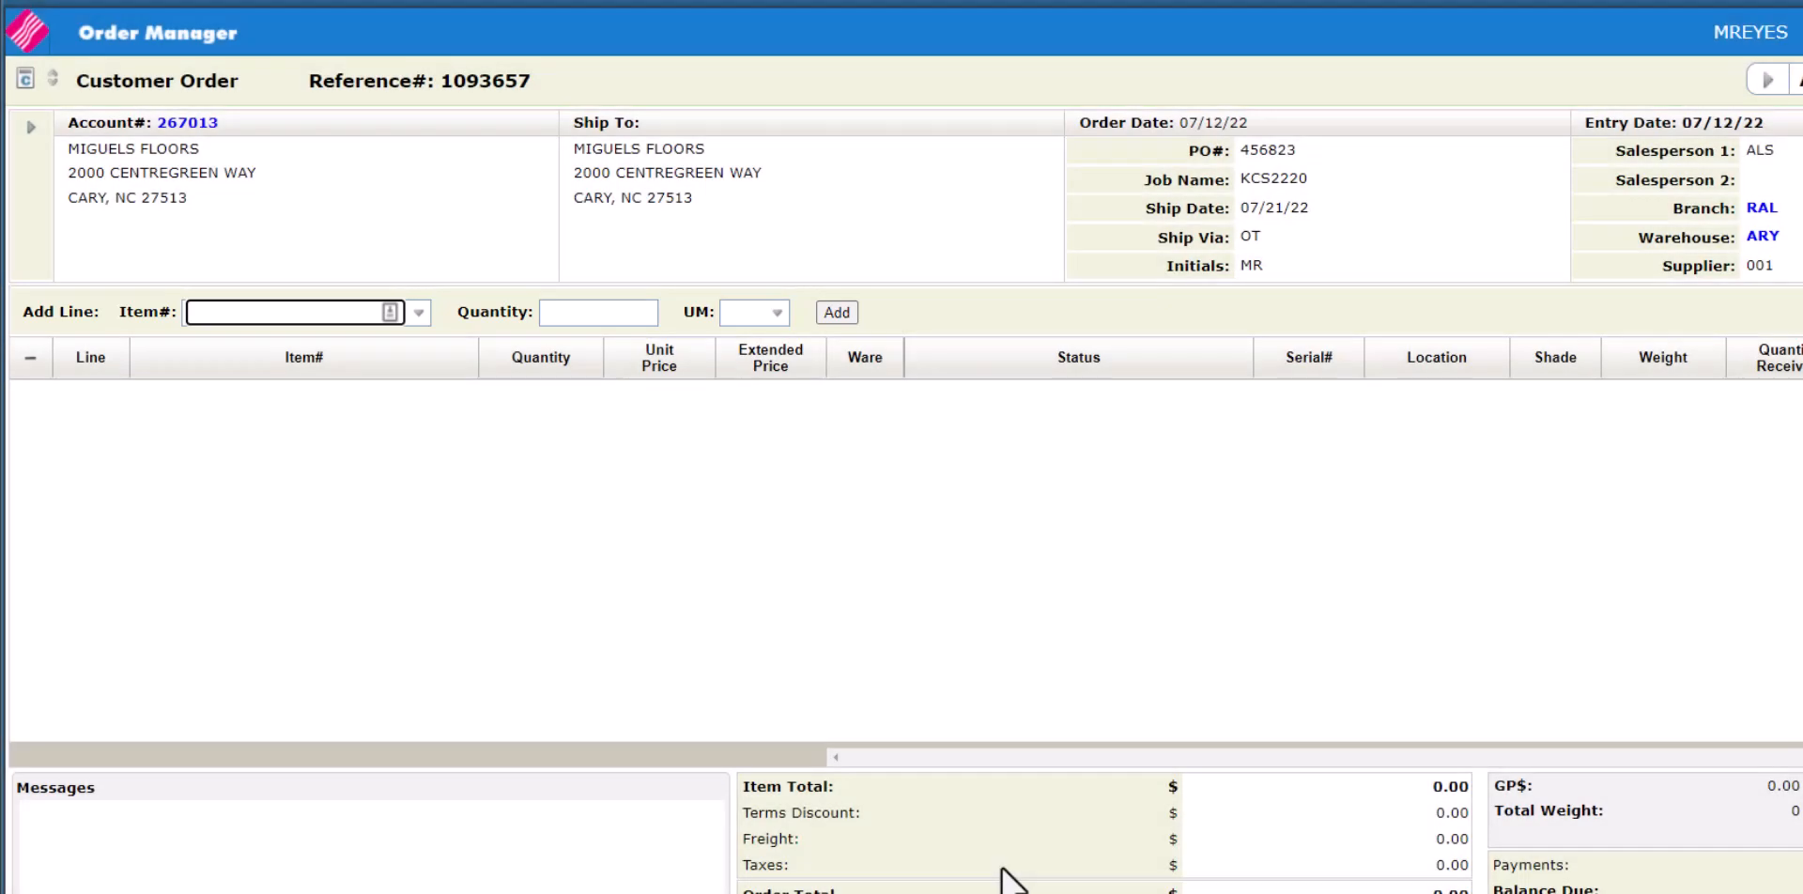
Find item ALCBEADREYES by searching 'reyes' and add it at quantity 3 LB.
left_click(418, 312)
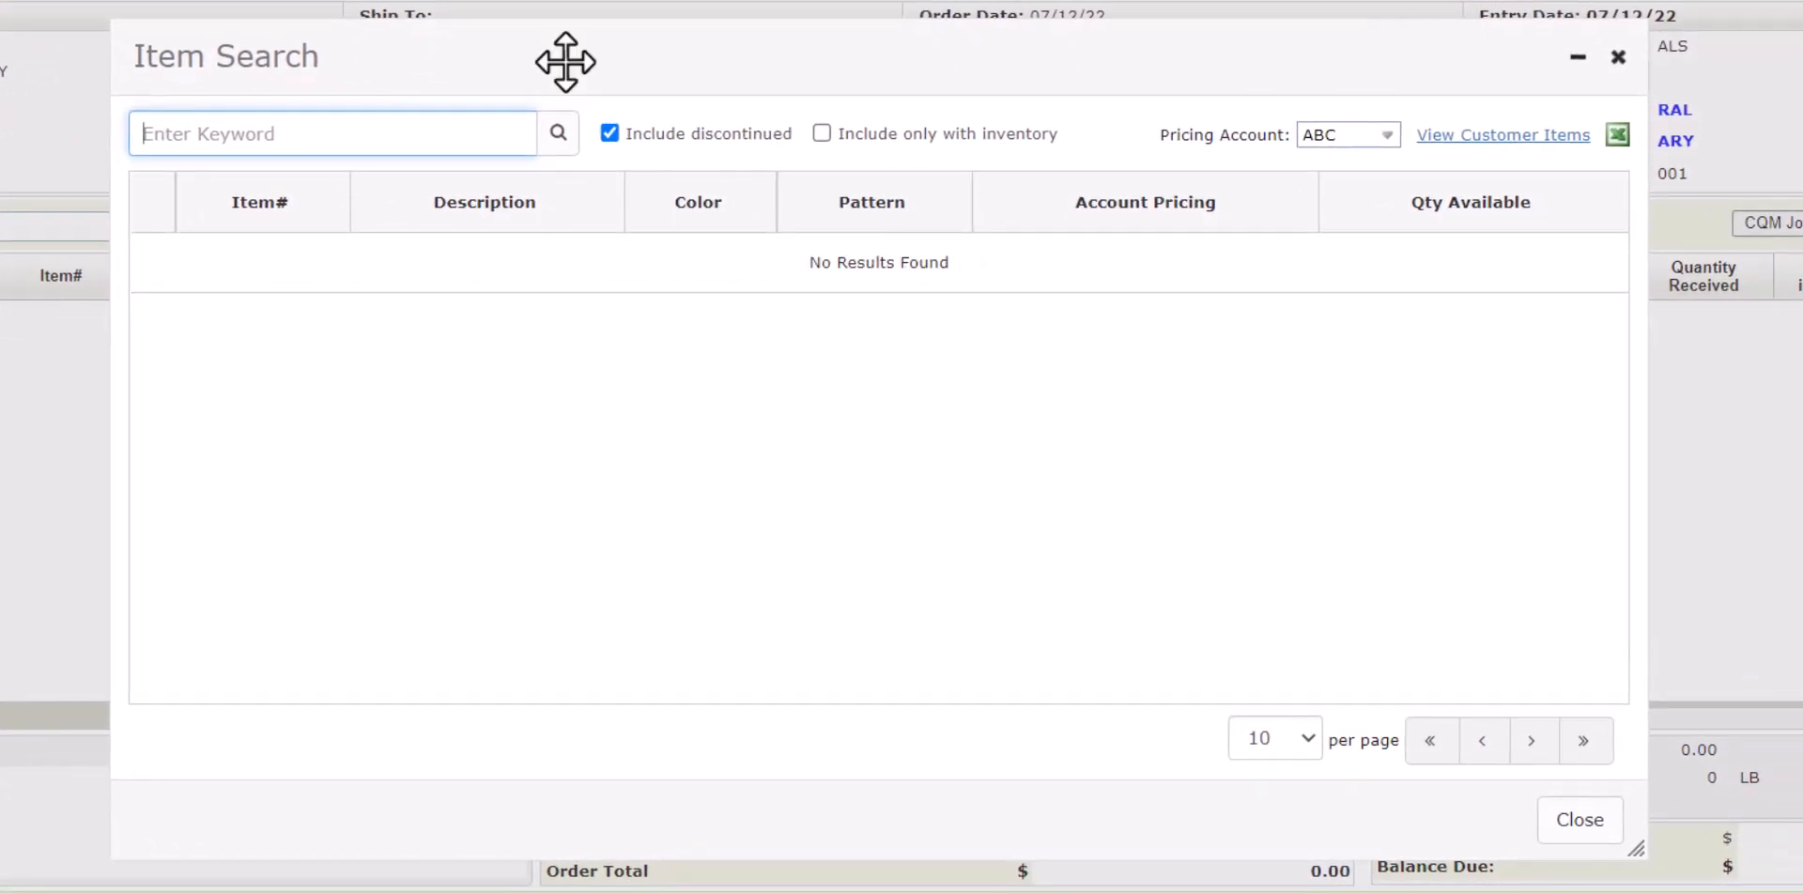
type("reyes")
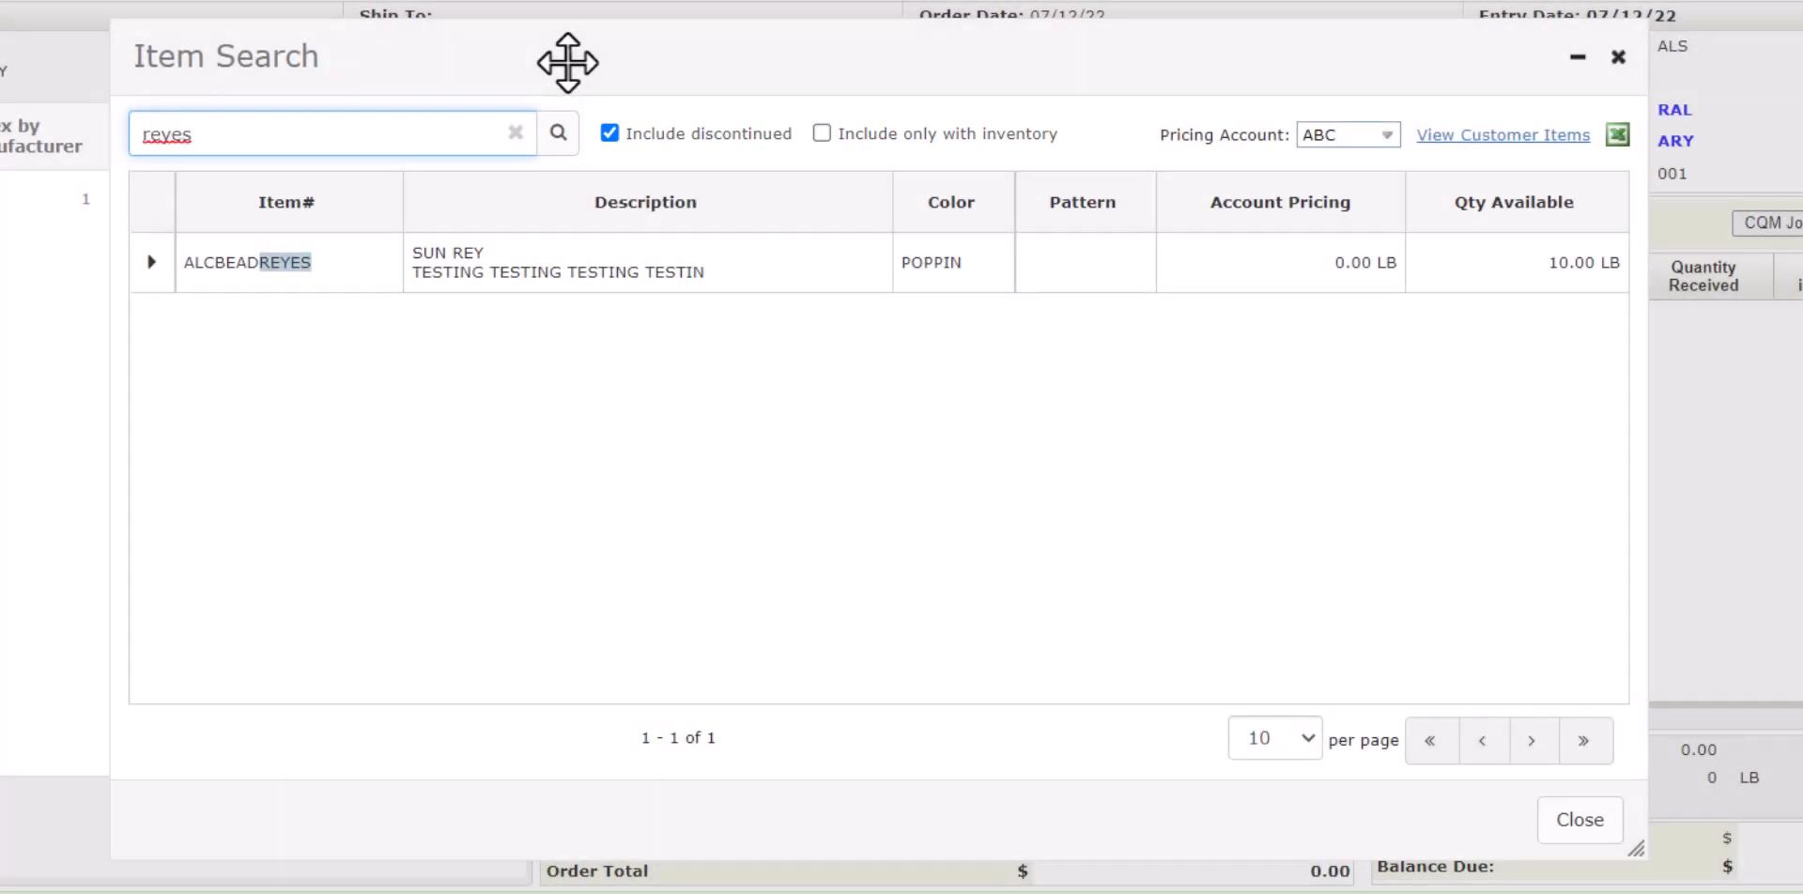
left_click(560, 274)
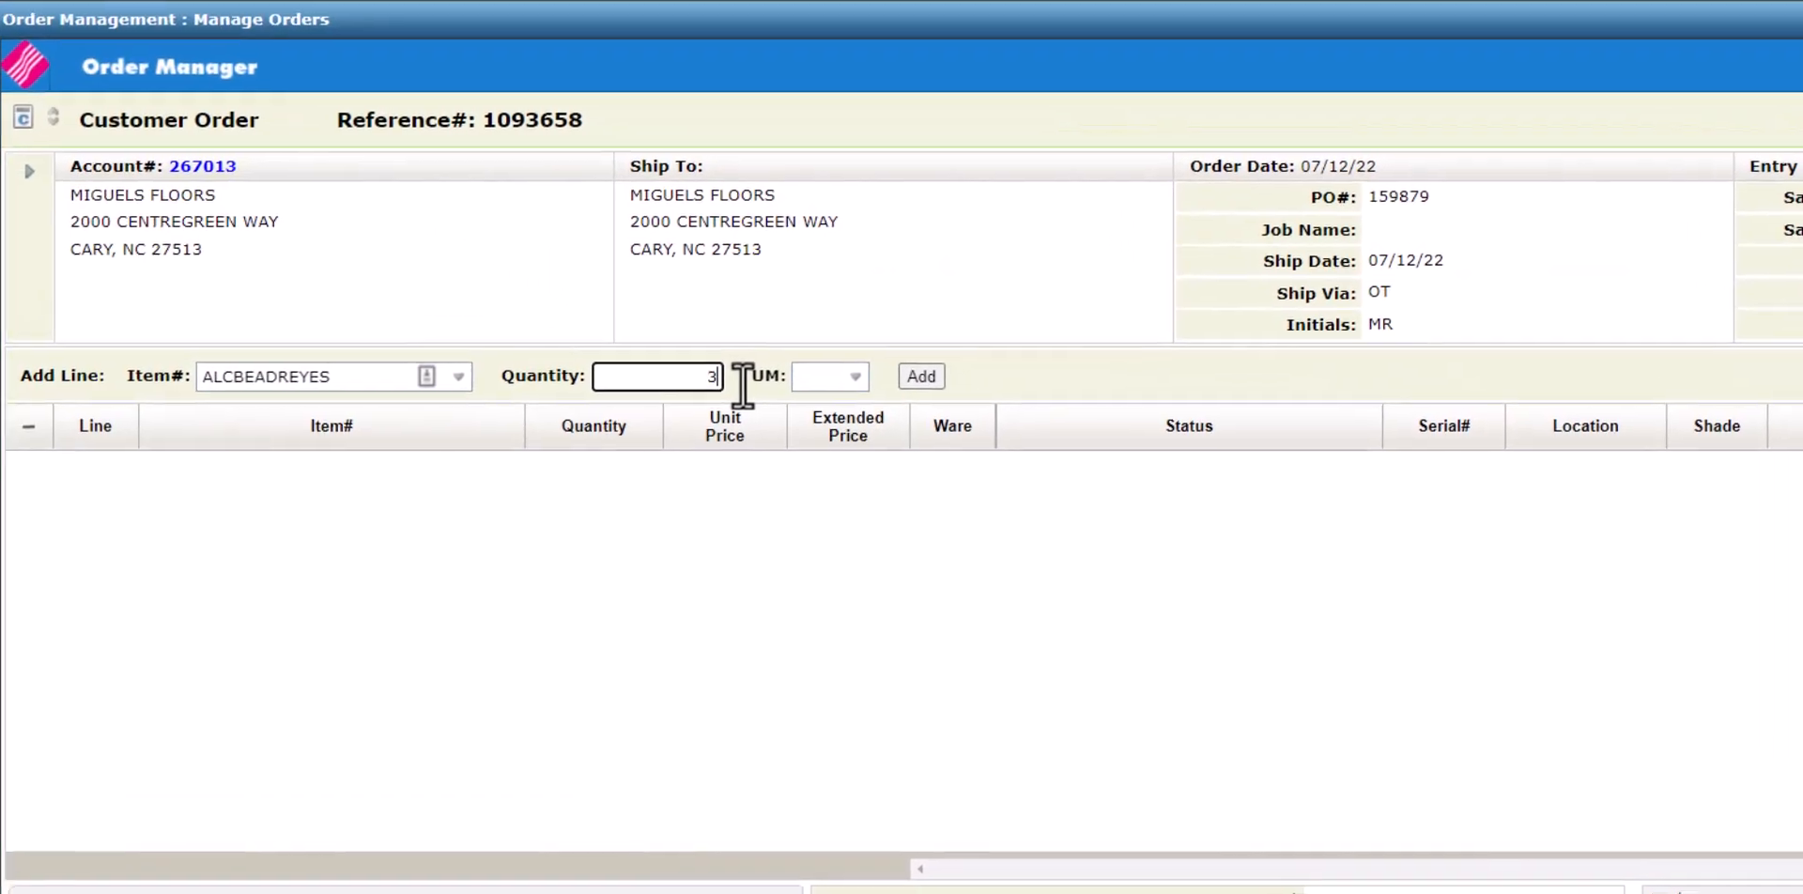
type("3")
left_click(601, 237)
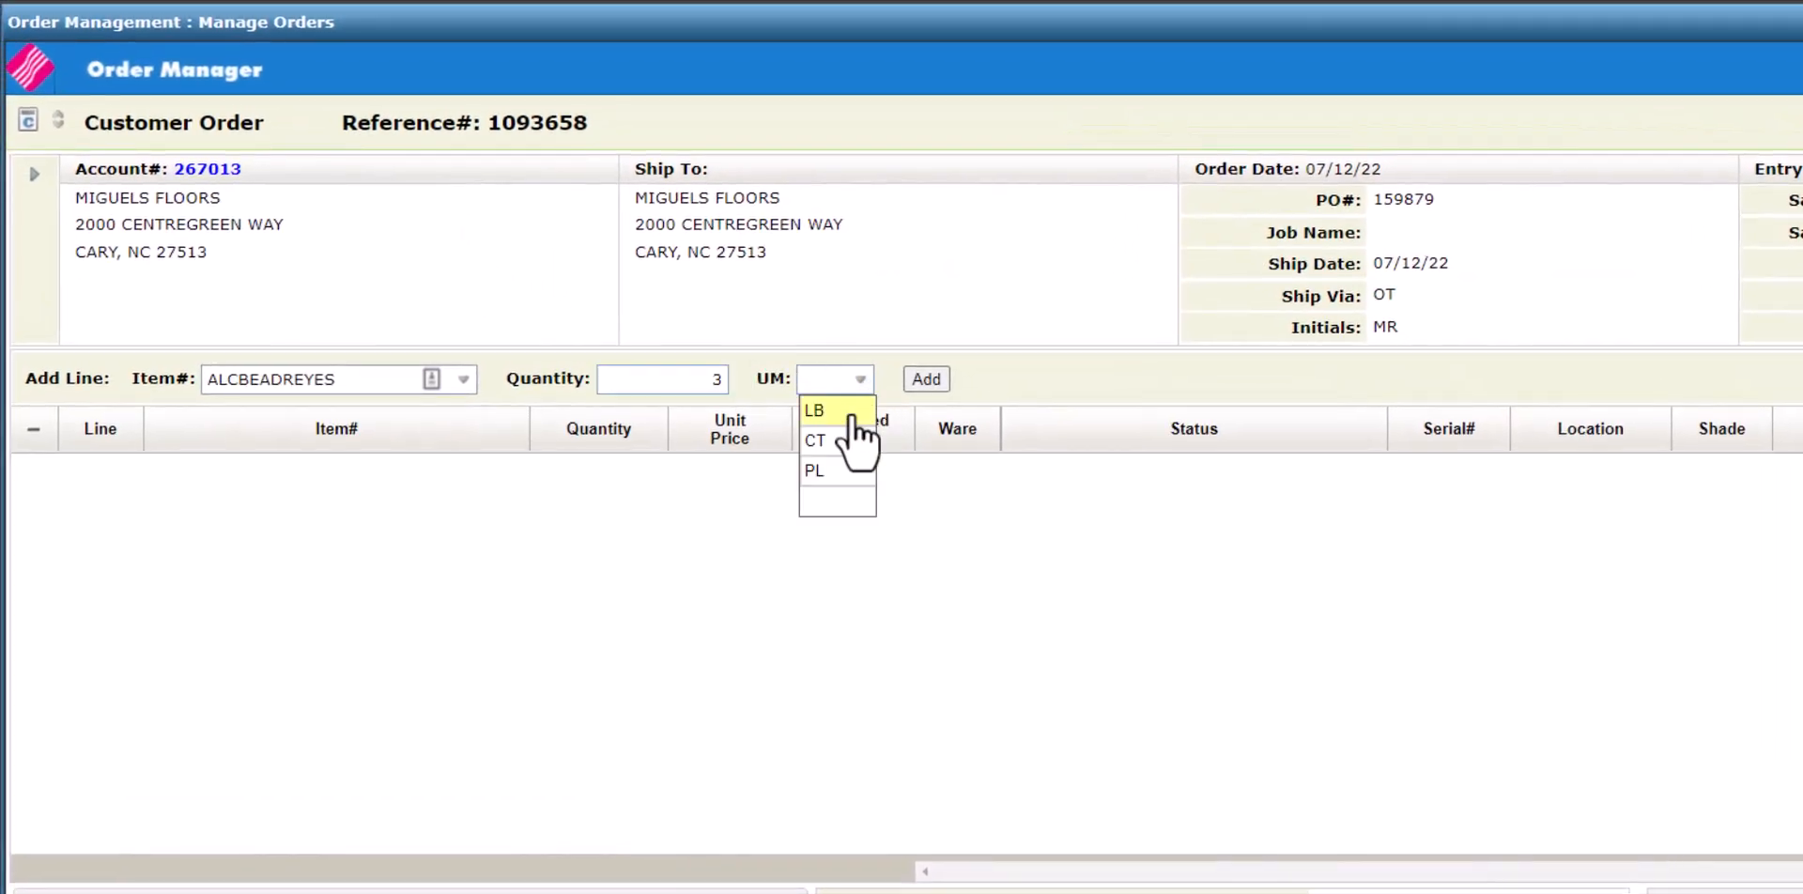
left_click(850, 413)
left_click(926, 380)
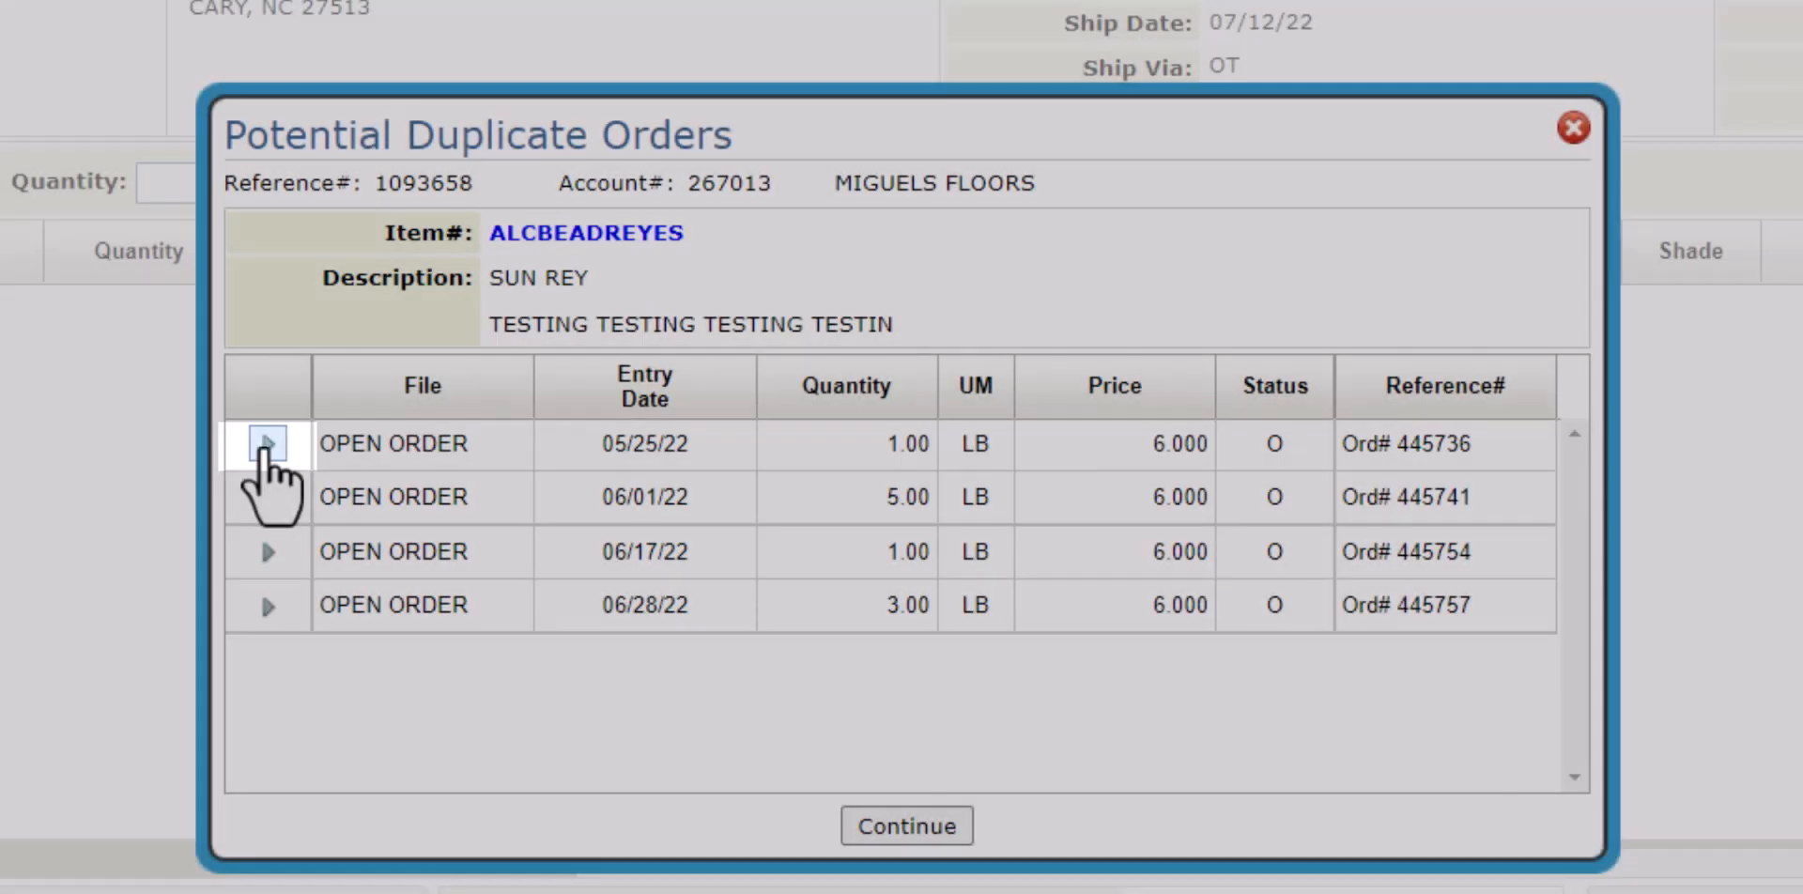
Check the first duplicate order's actions, then continue past the duplicate-order warning.
left_click(268, 444)
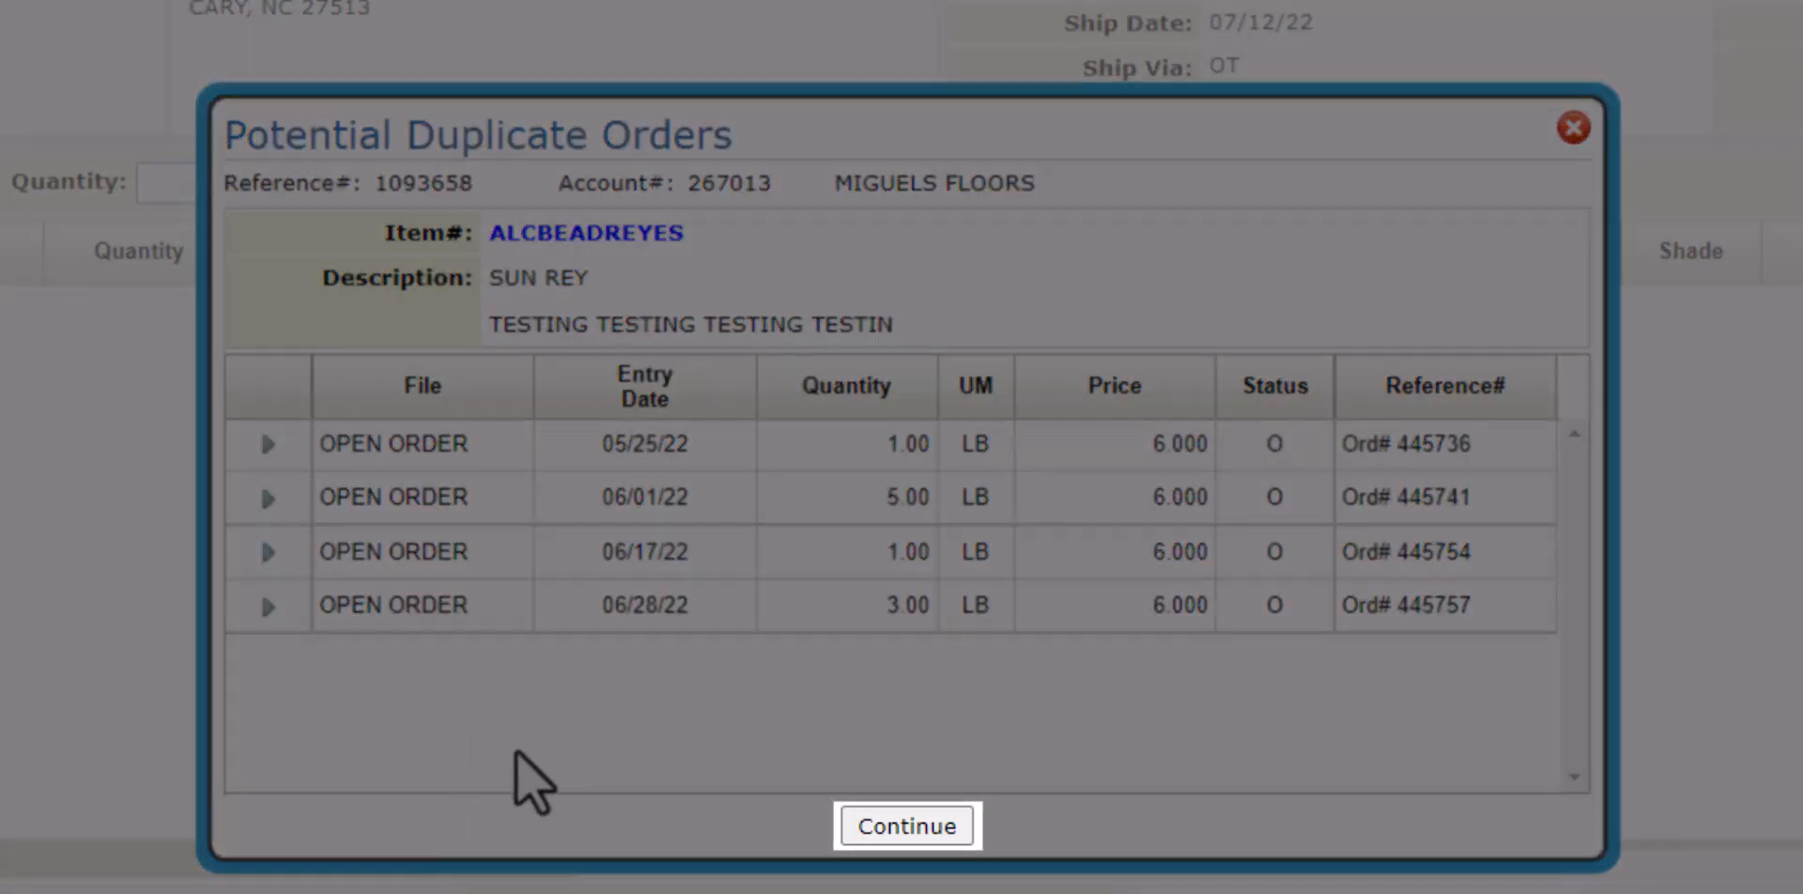
left_click(864, 836)
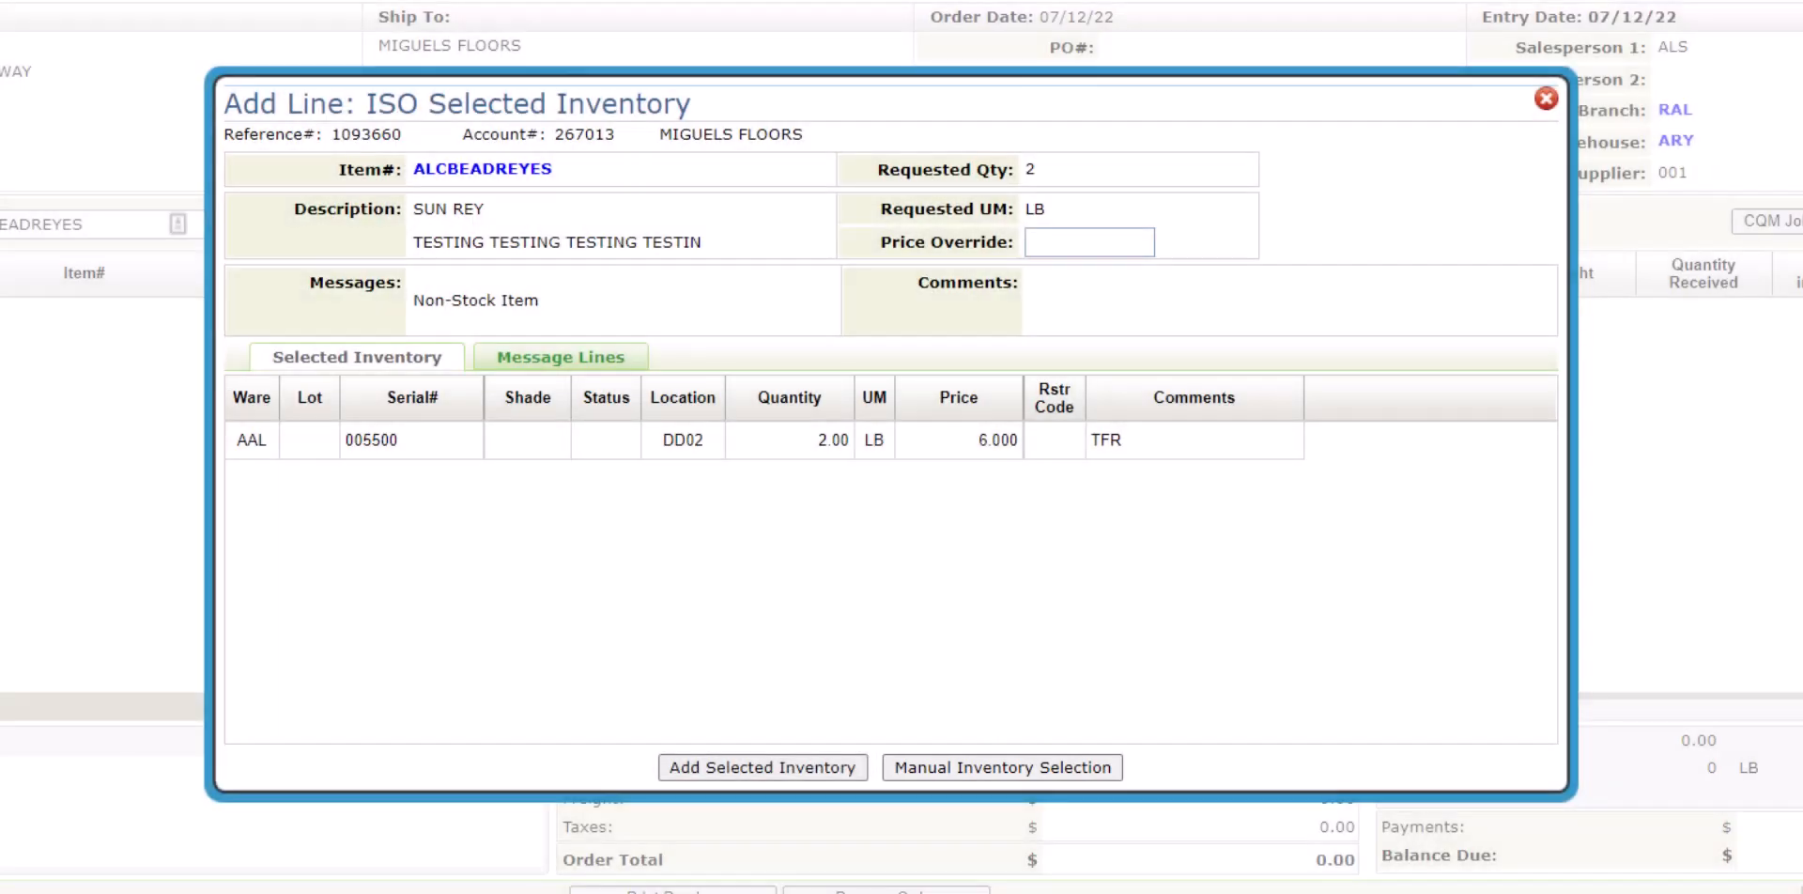
Manually select serial 005500 from warehouse AAL, location DD02, and confirm adding the line.
left_click(1001, 765)
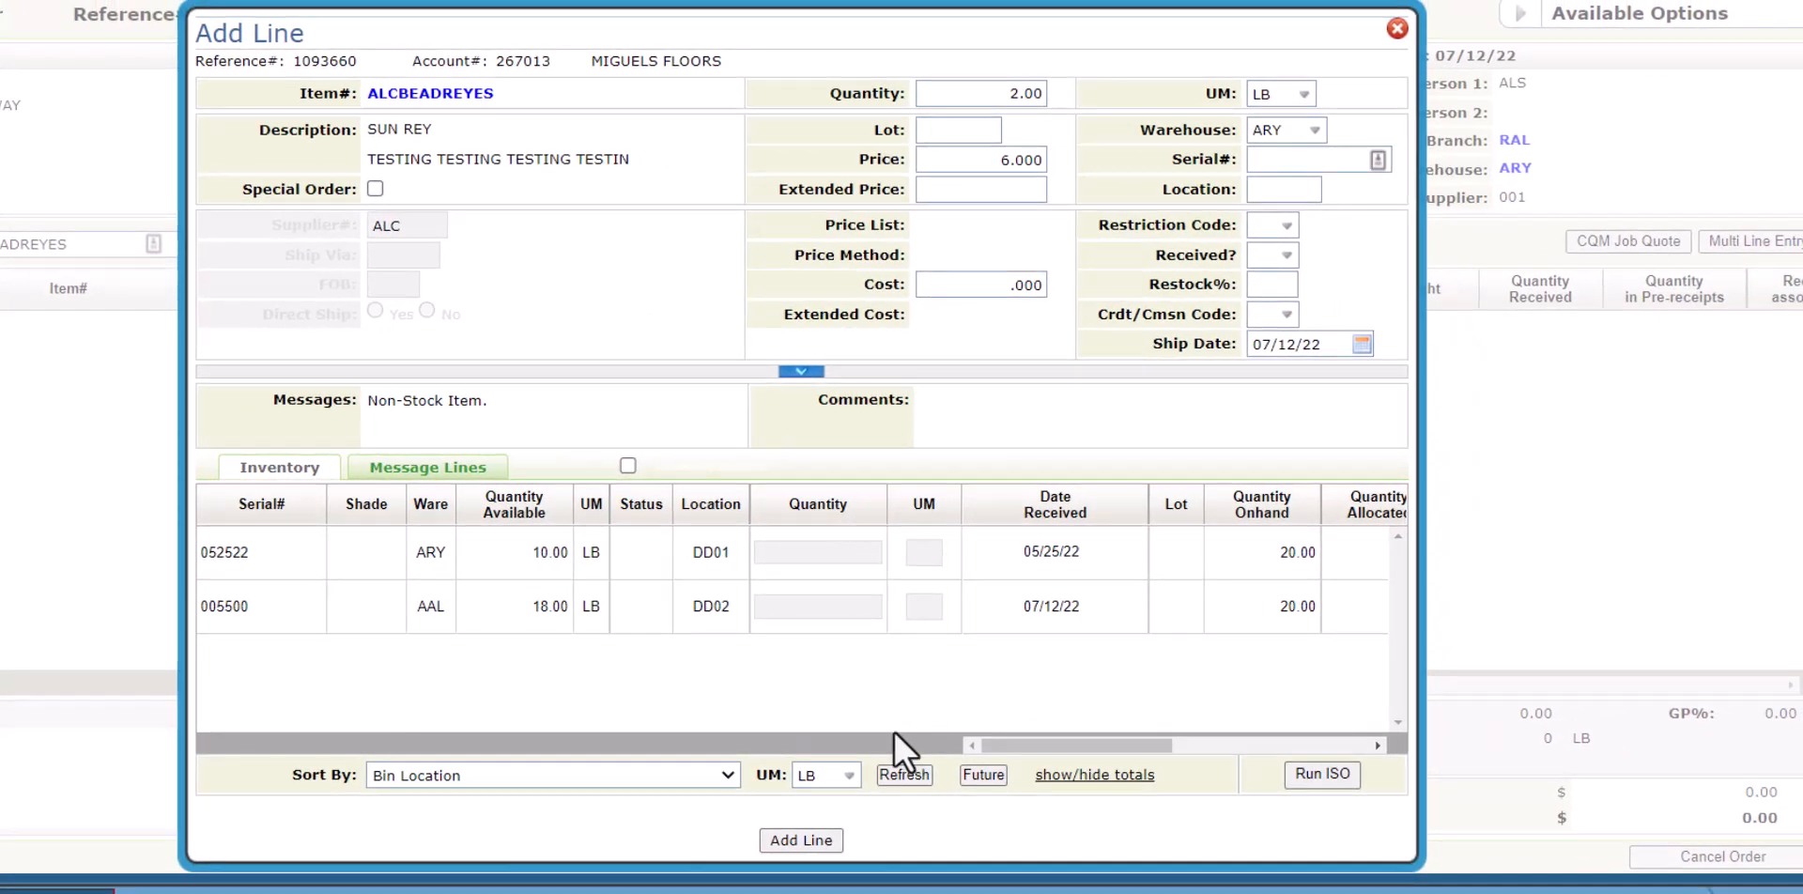
left_click(492, 620)
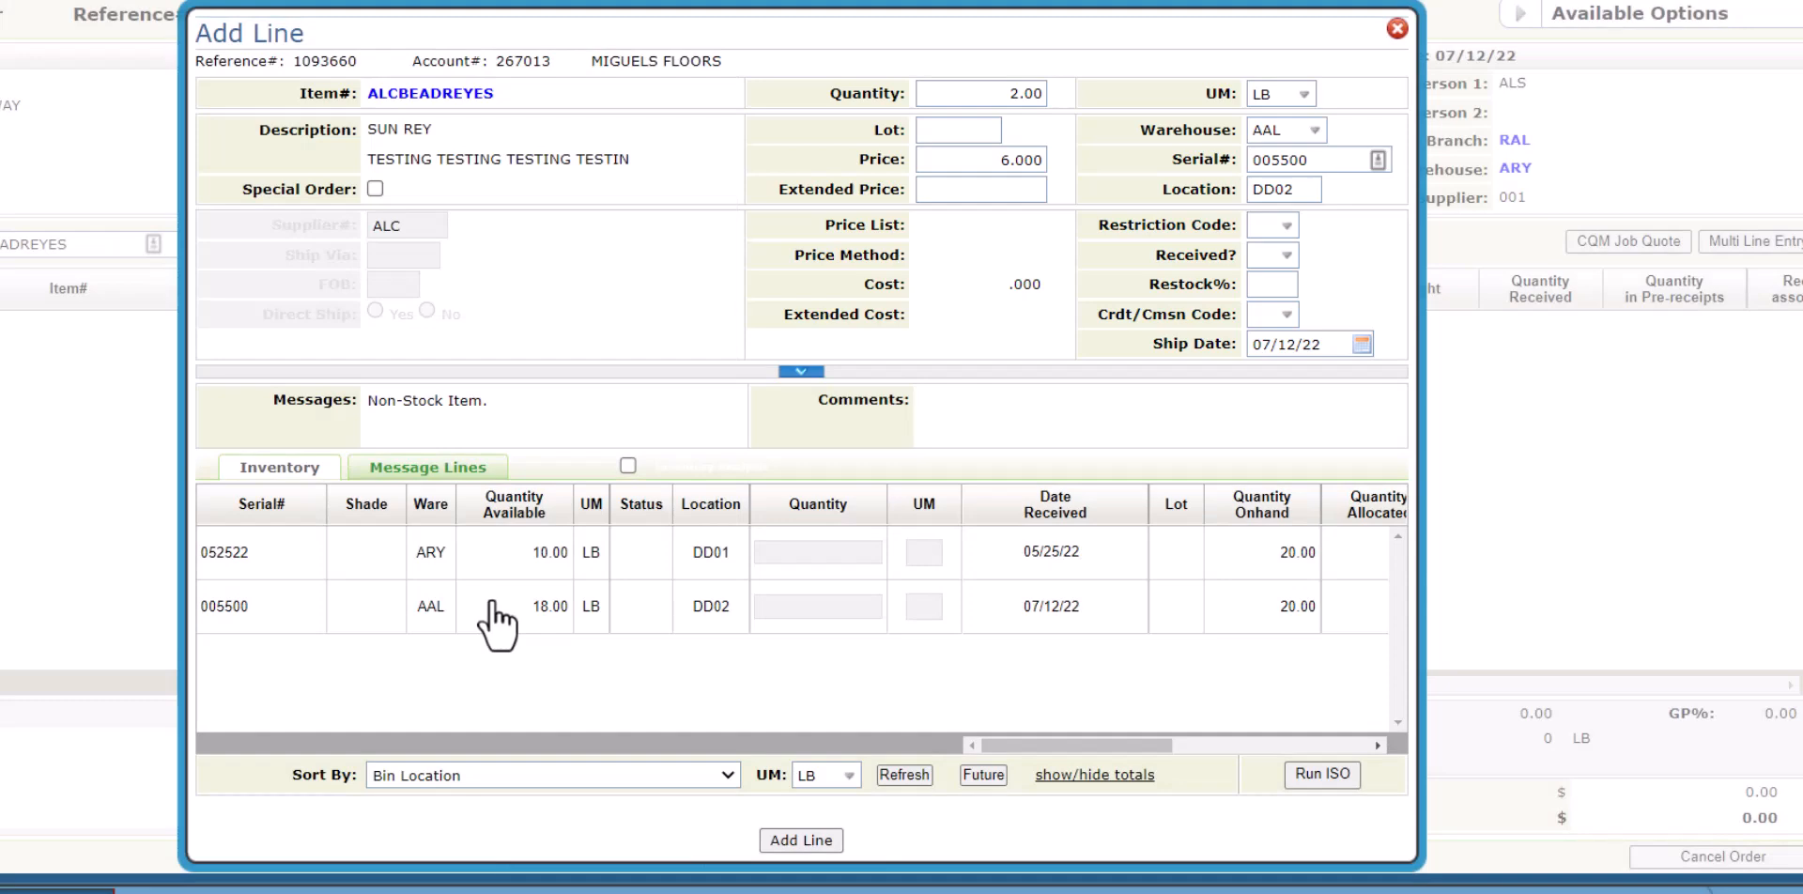
left_click(789, 839)
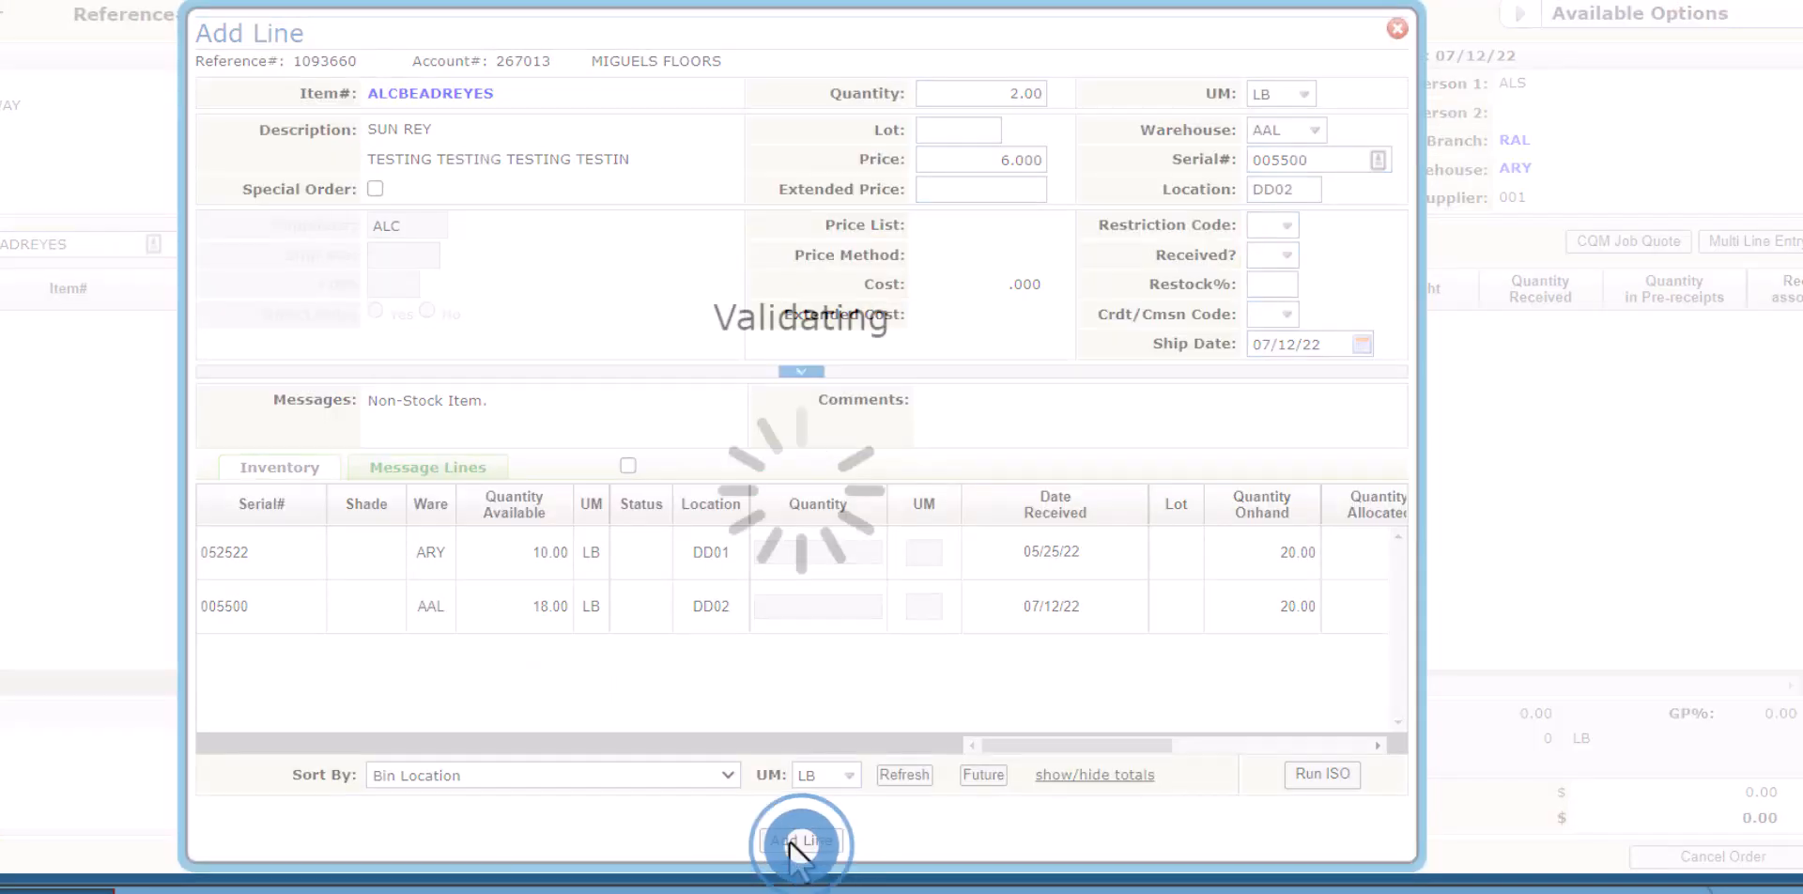
left_click(789, 839)
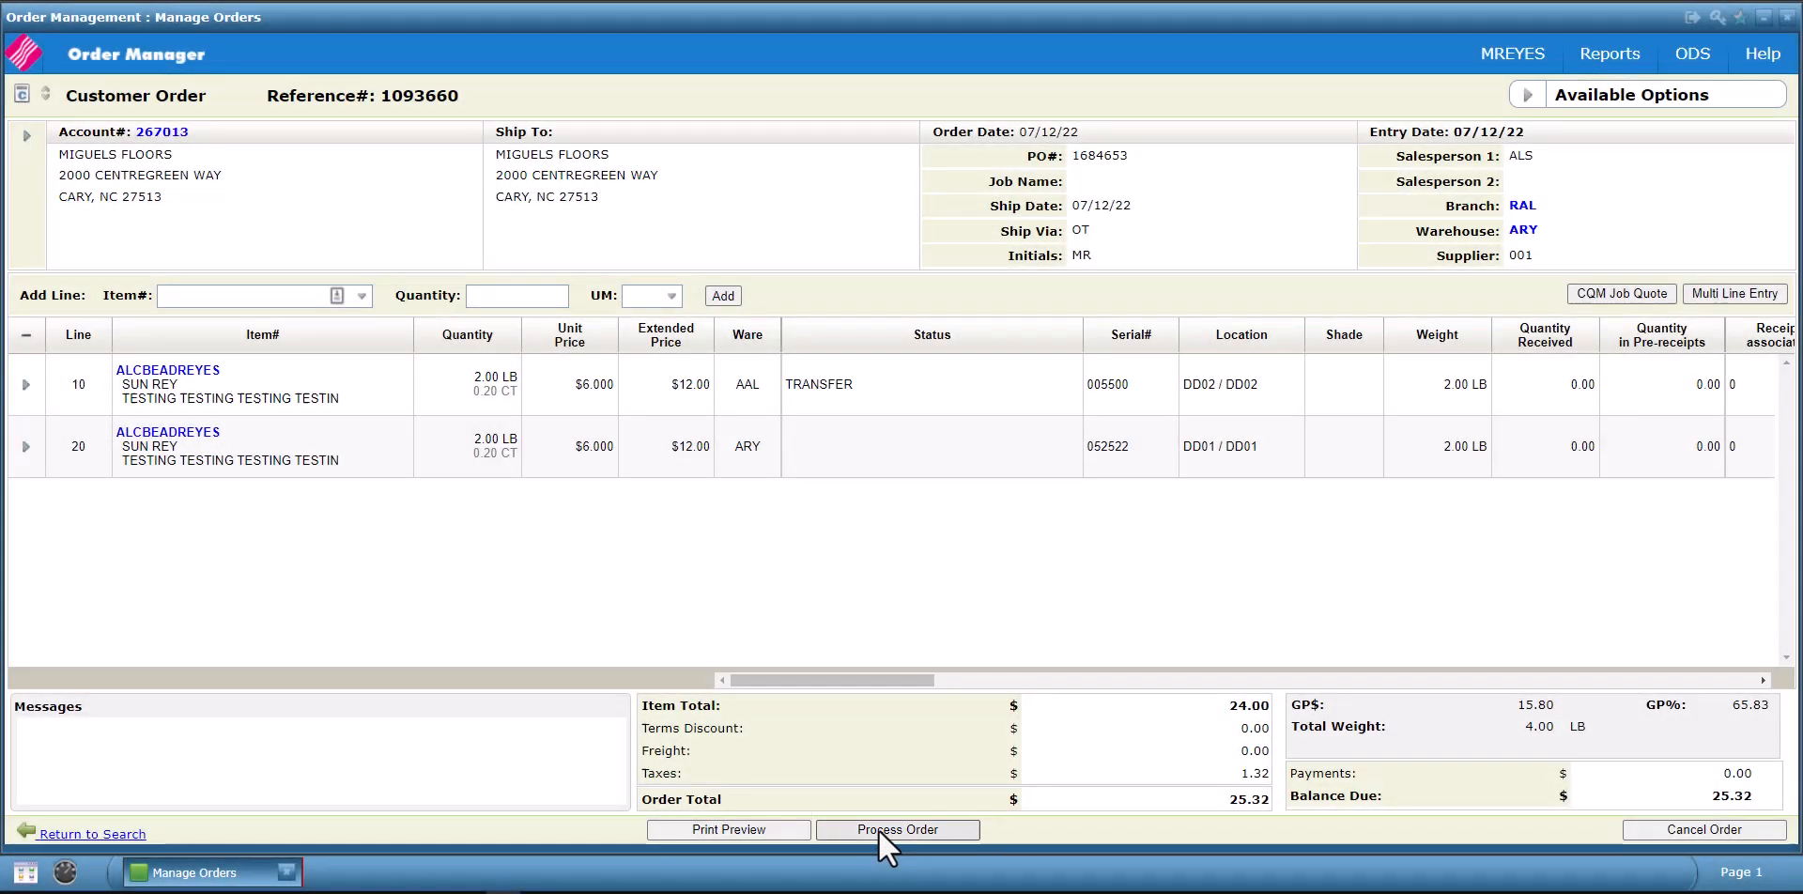
Begin processing the order for payment and enter the cashier code.
left_click(879, 830)
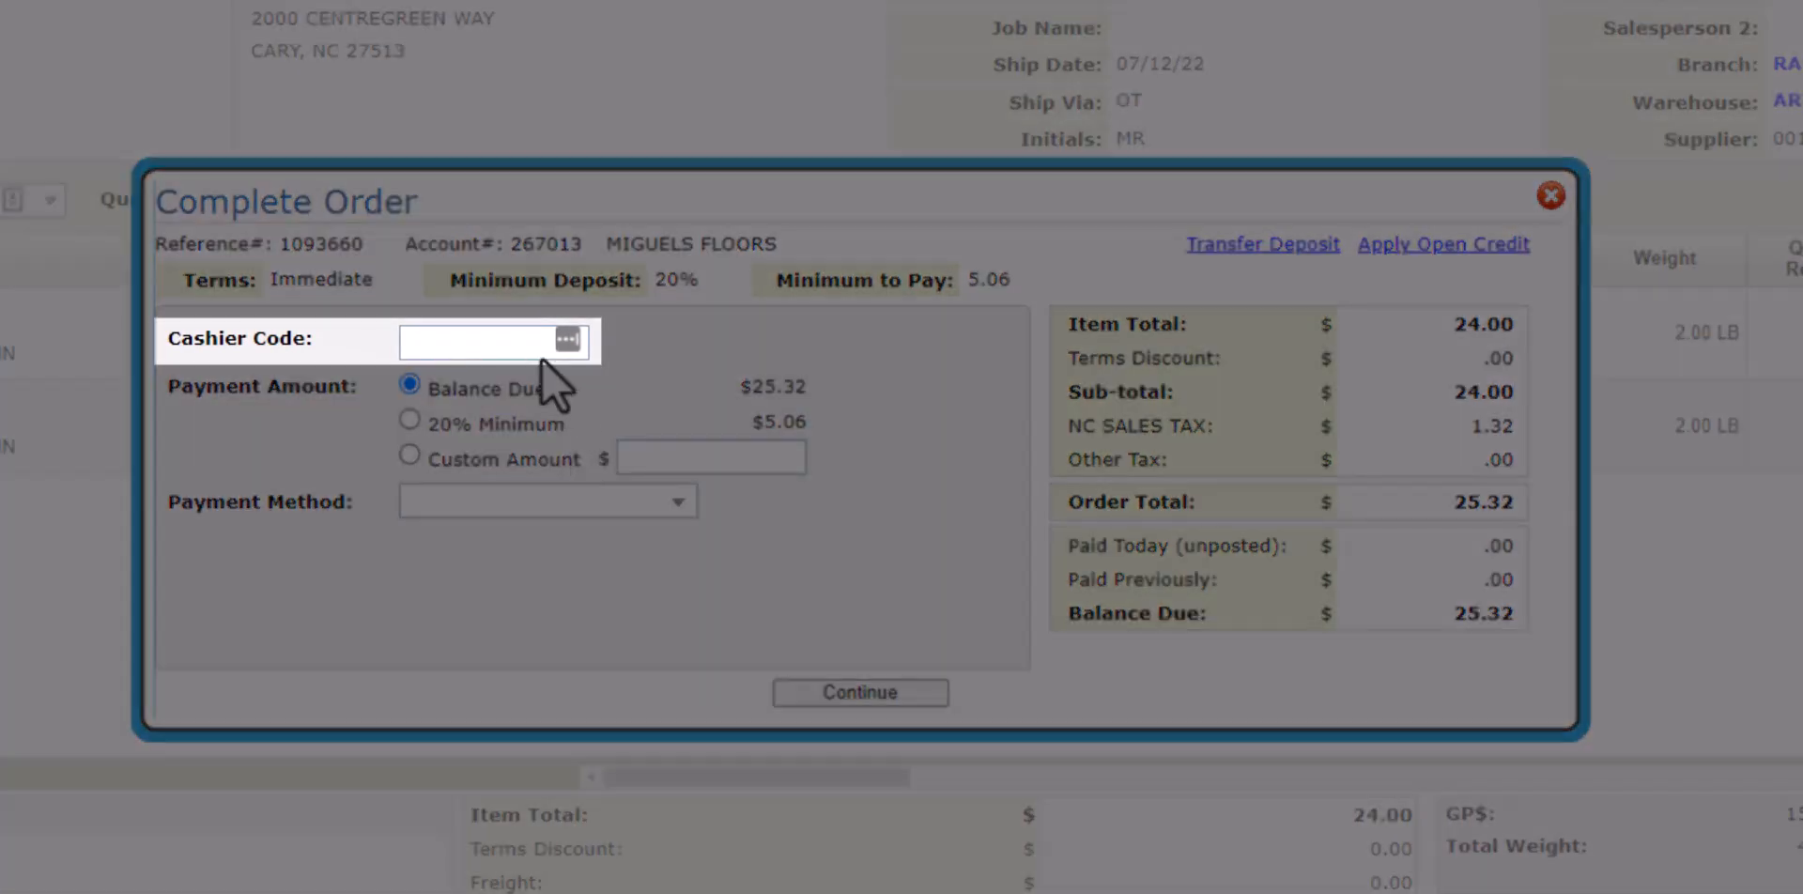
left_click(531, 340)
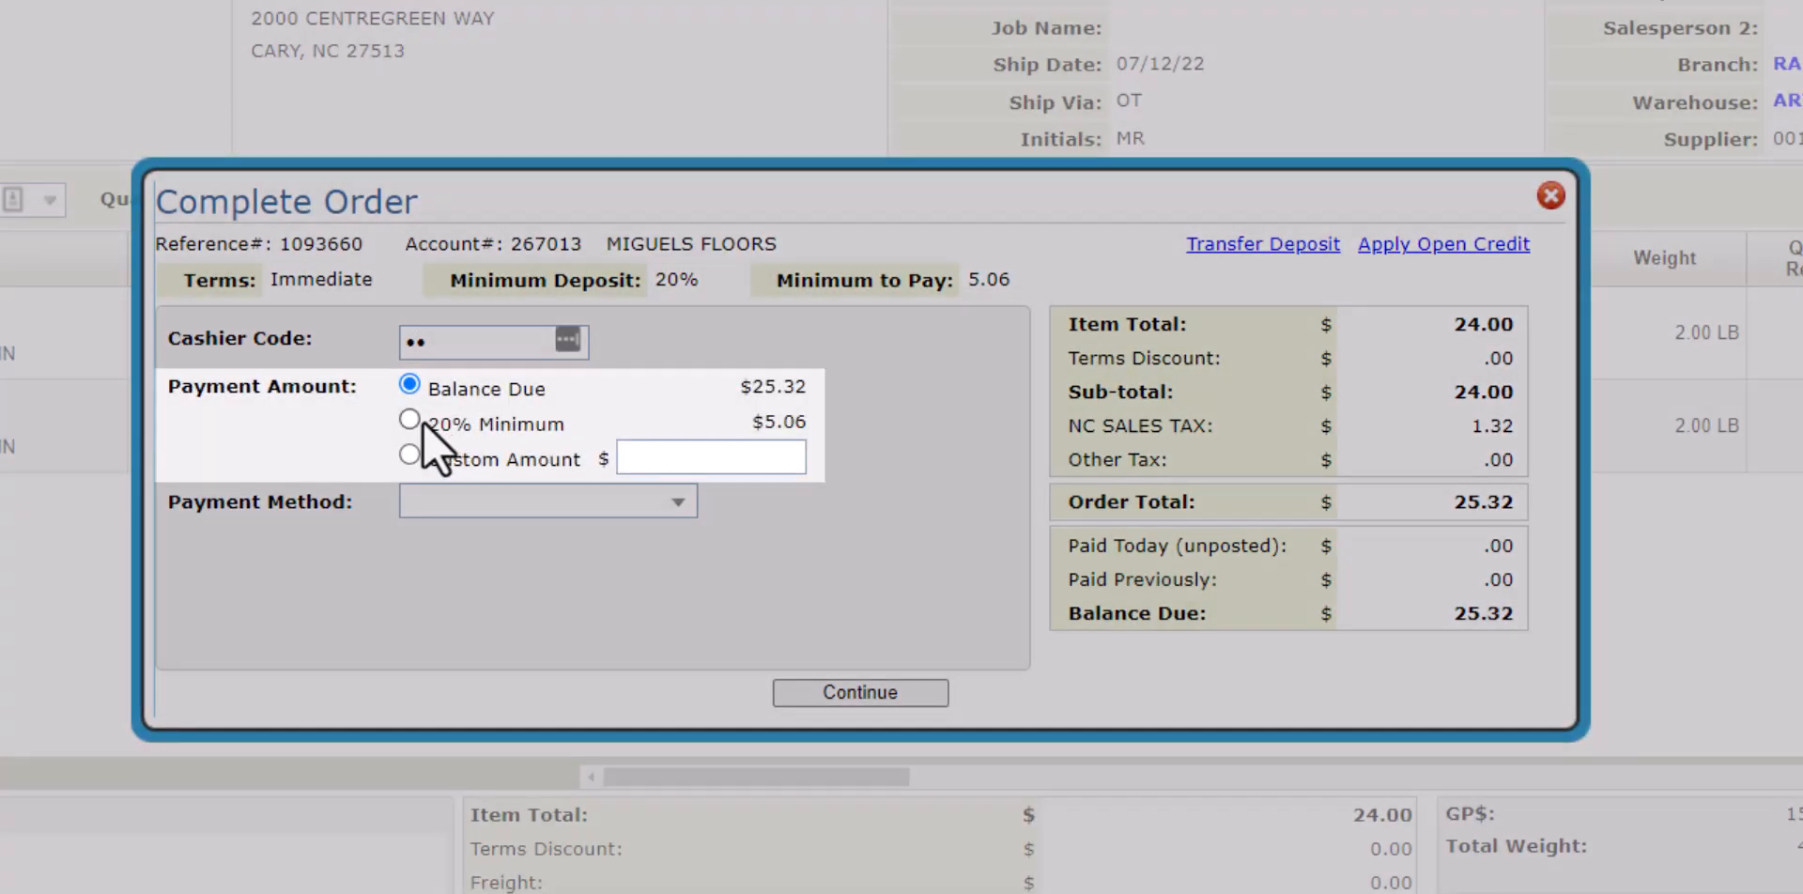
Apply the 20% minimum deposit of $5.06 in cash, leaving $20.26 due.
left_click(420, 421)
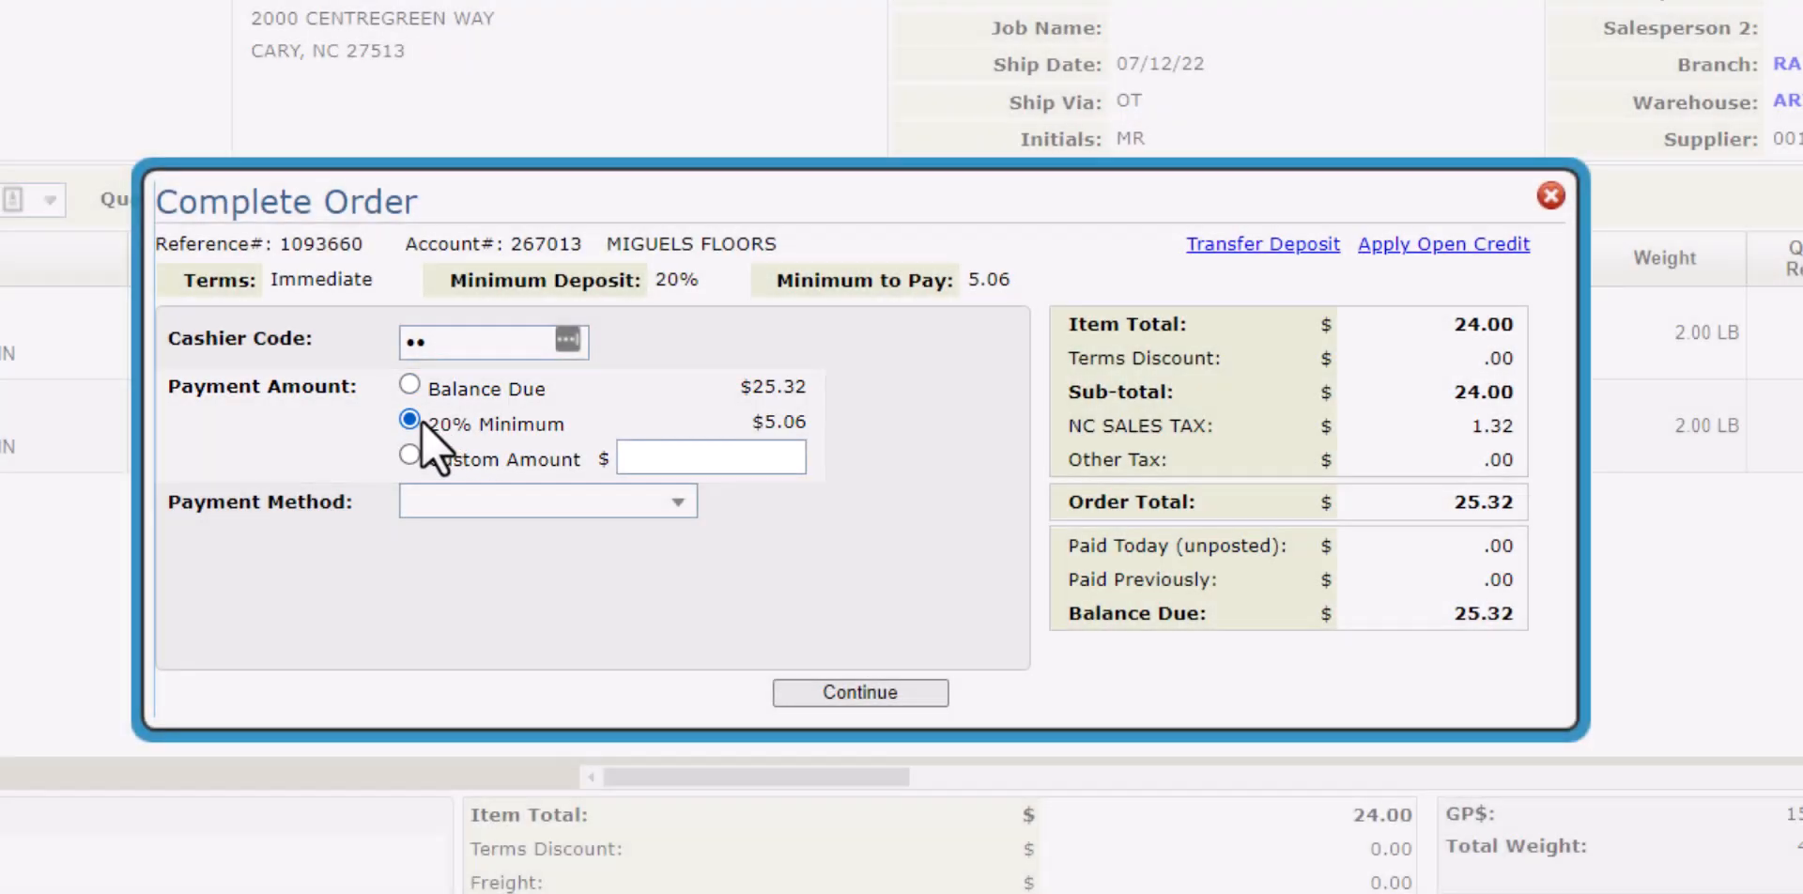
left_click(678, 501)
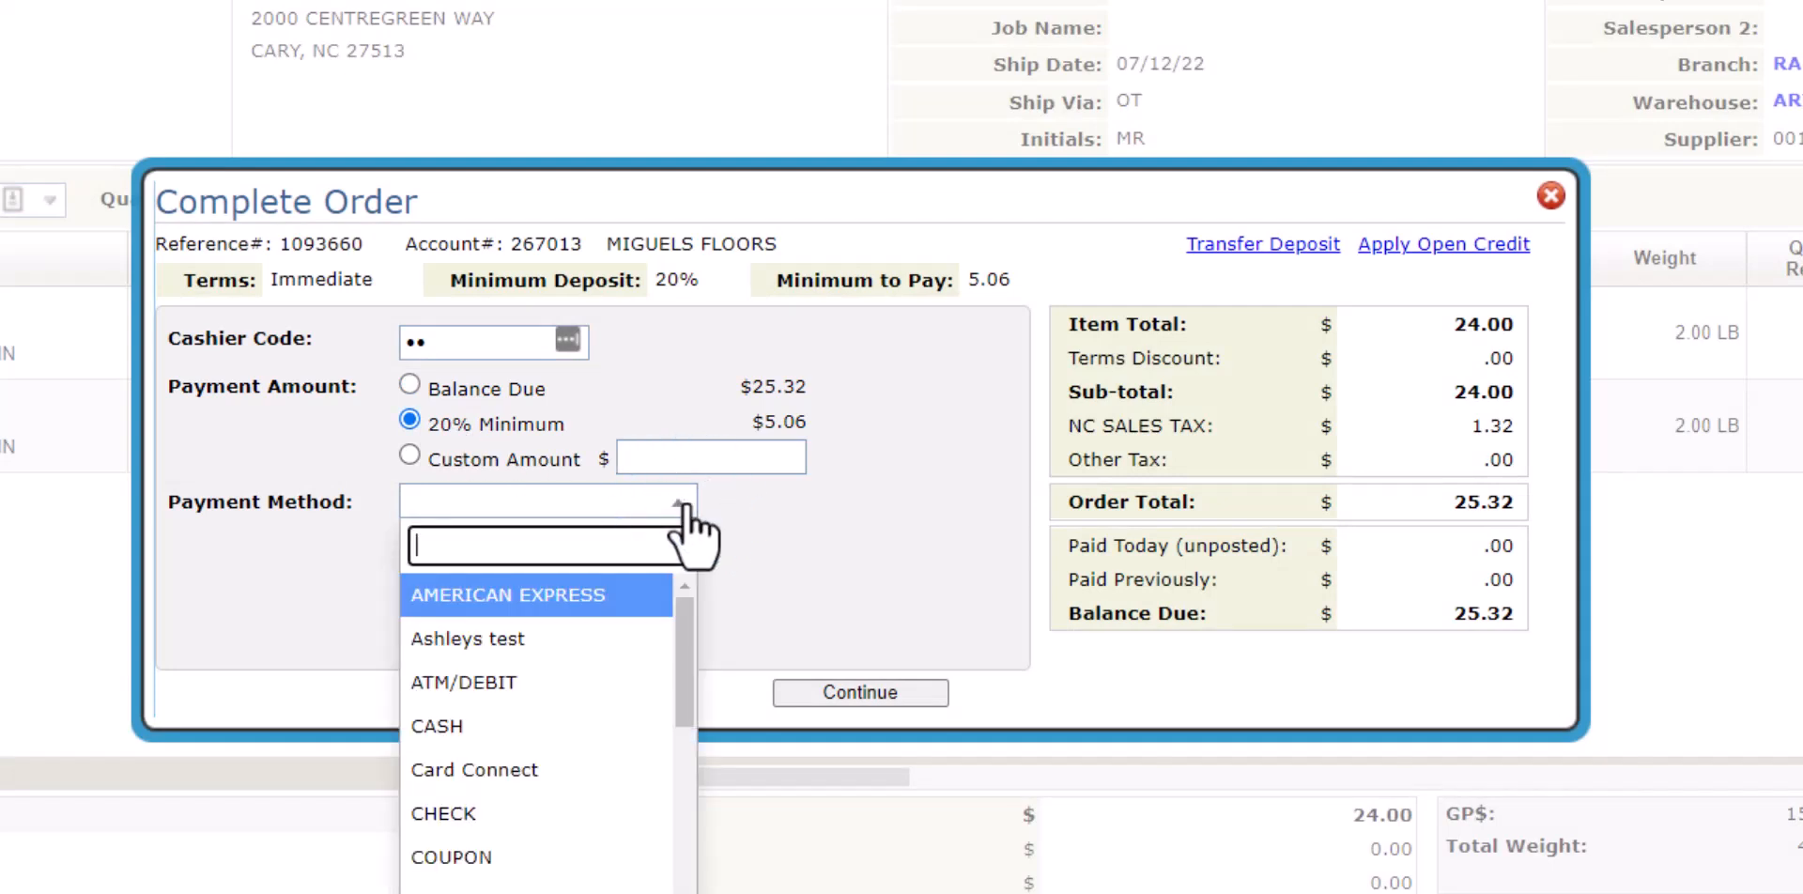
left_click(620, 726)
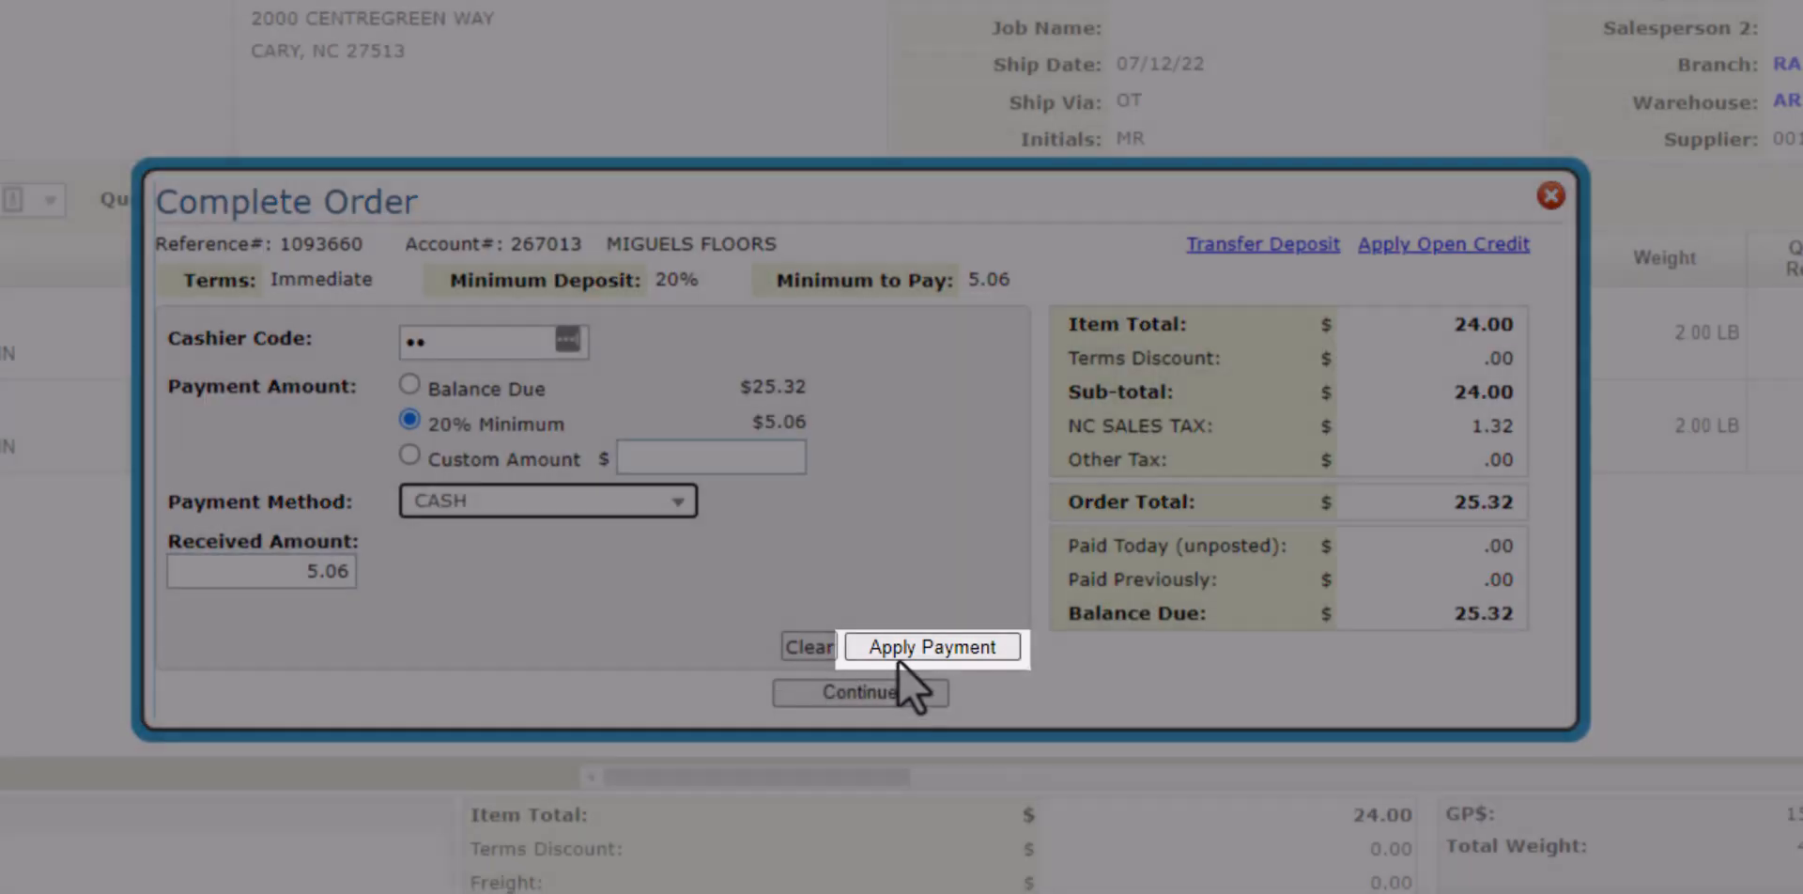
left_click(899, 660)
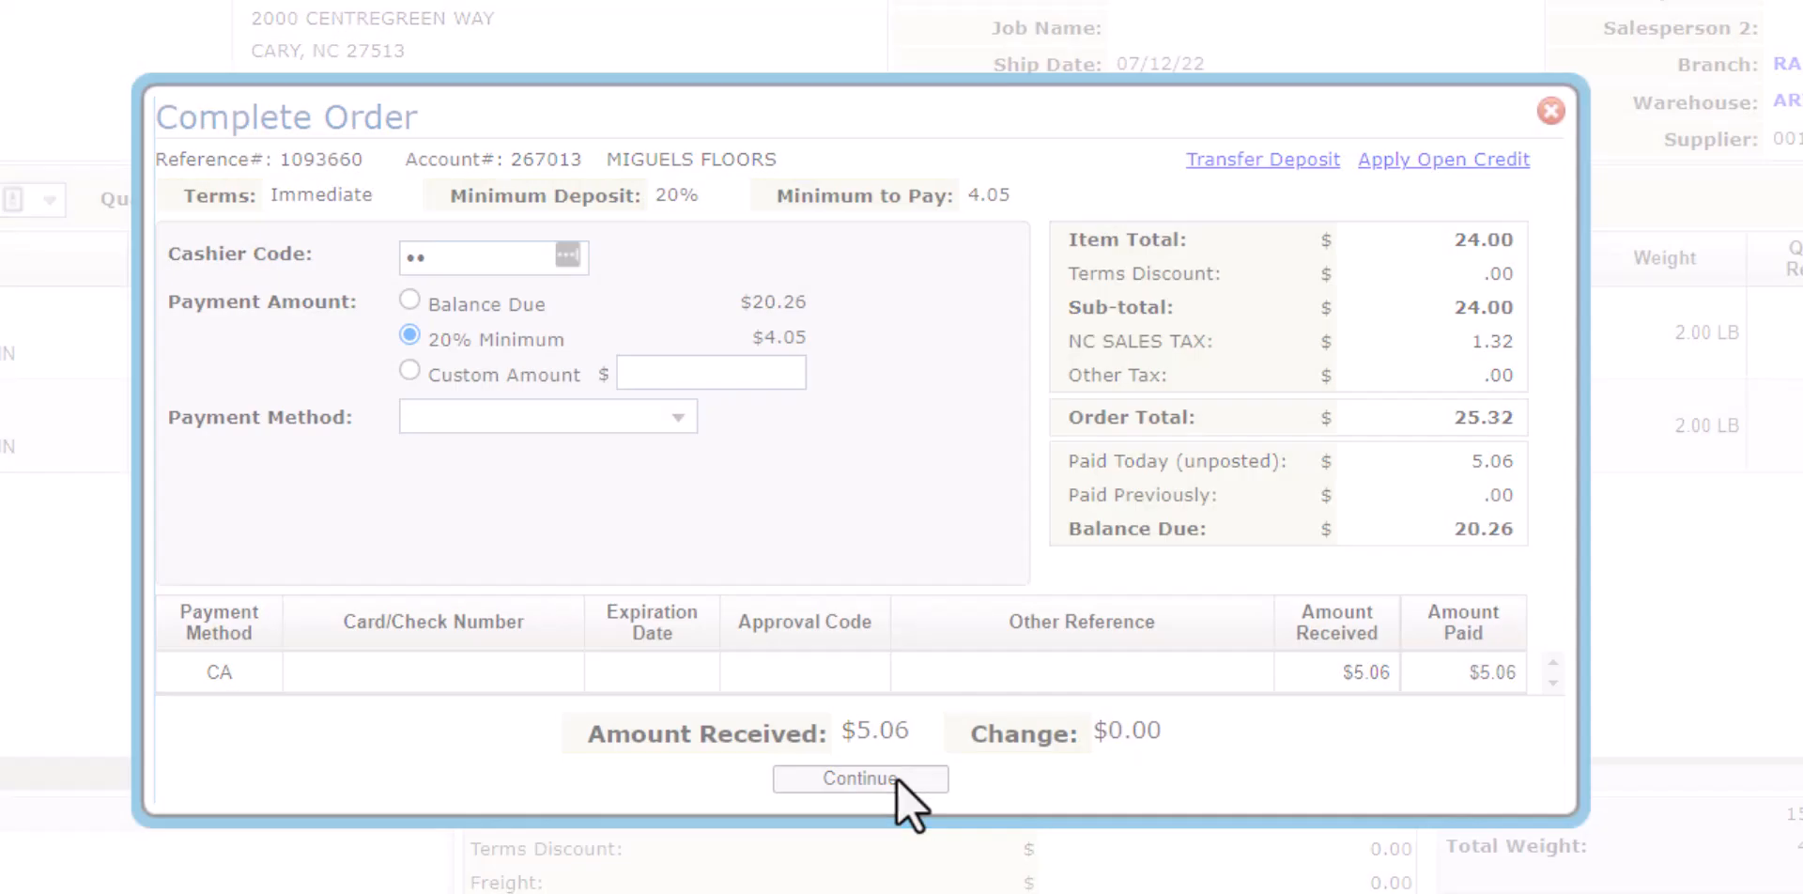
left_click(897, 780)
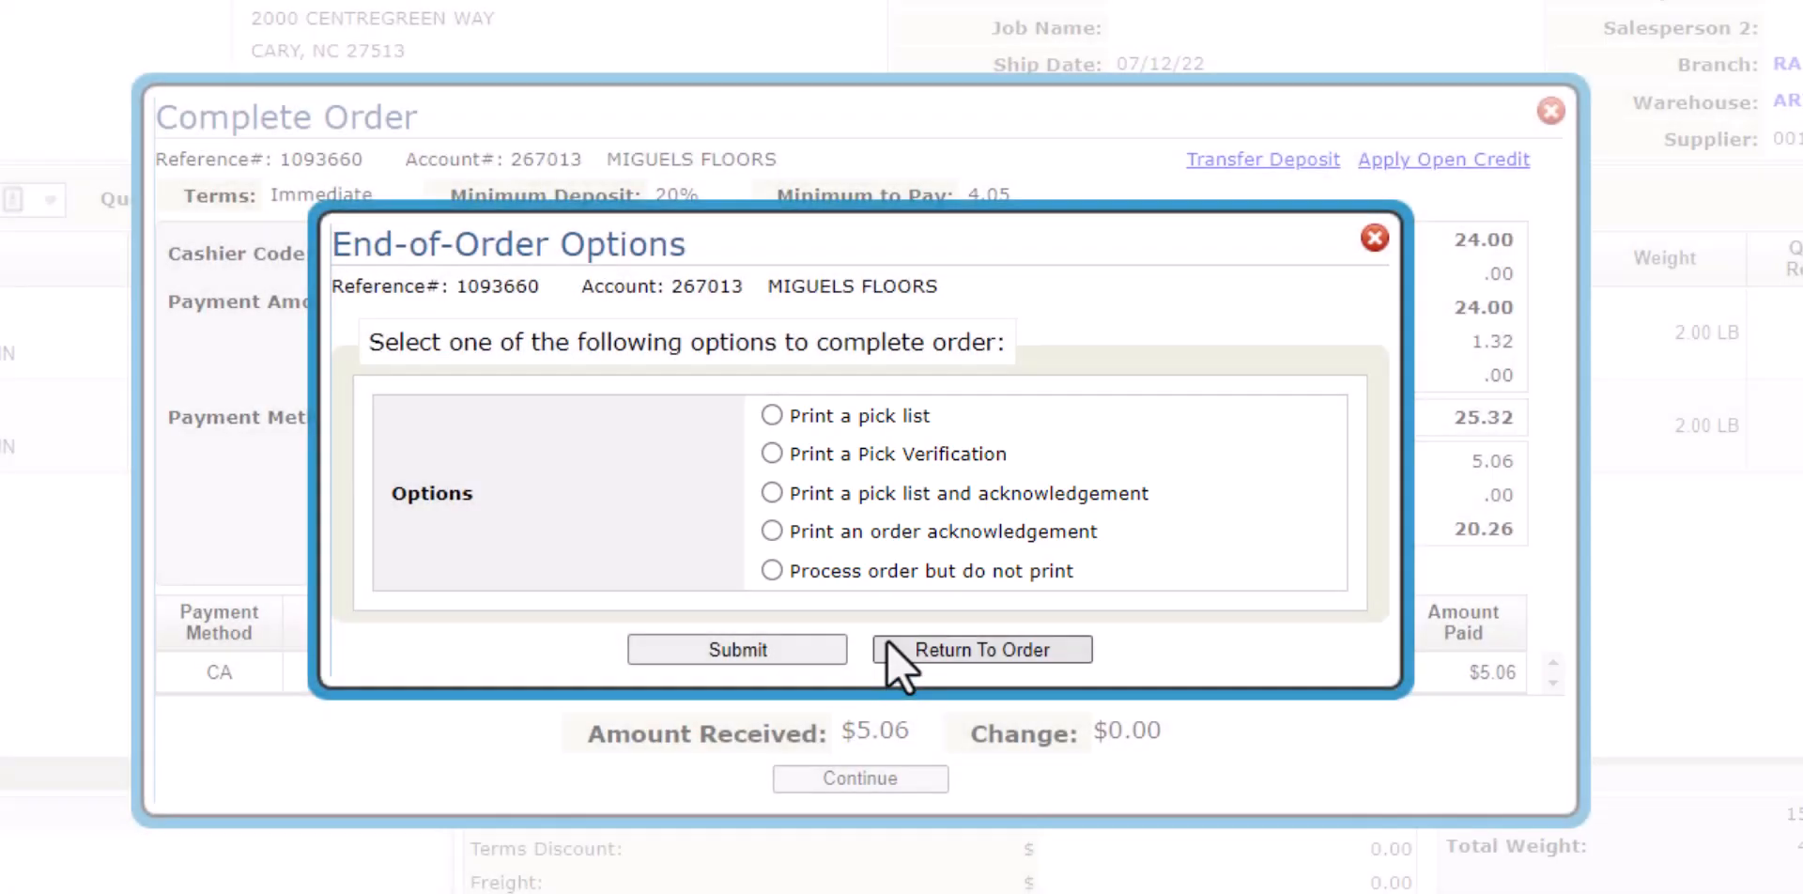
Submit the order with 'Process order but do not print' and return to Order Management.
left_click(889, 571)
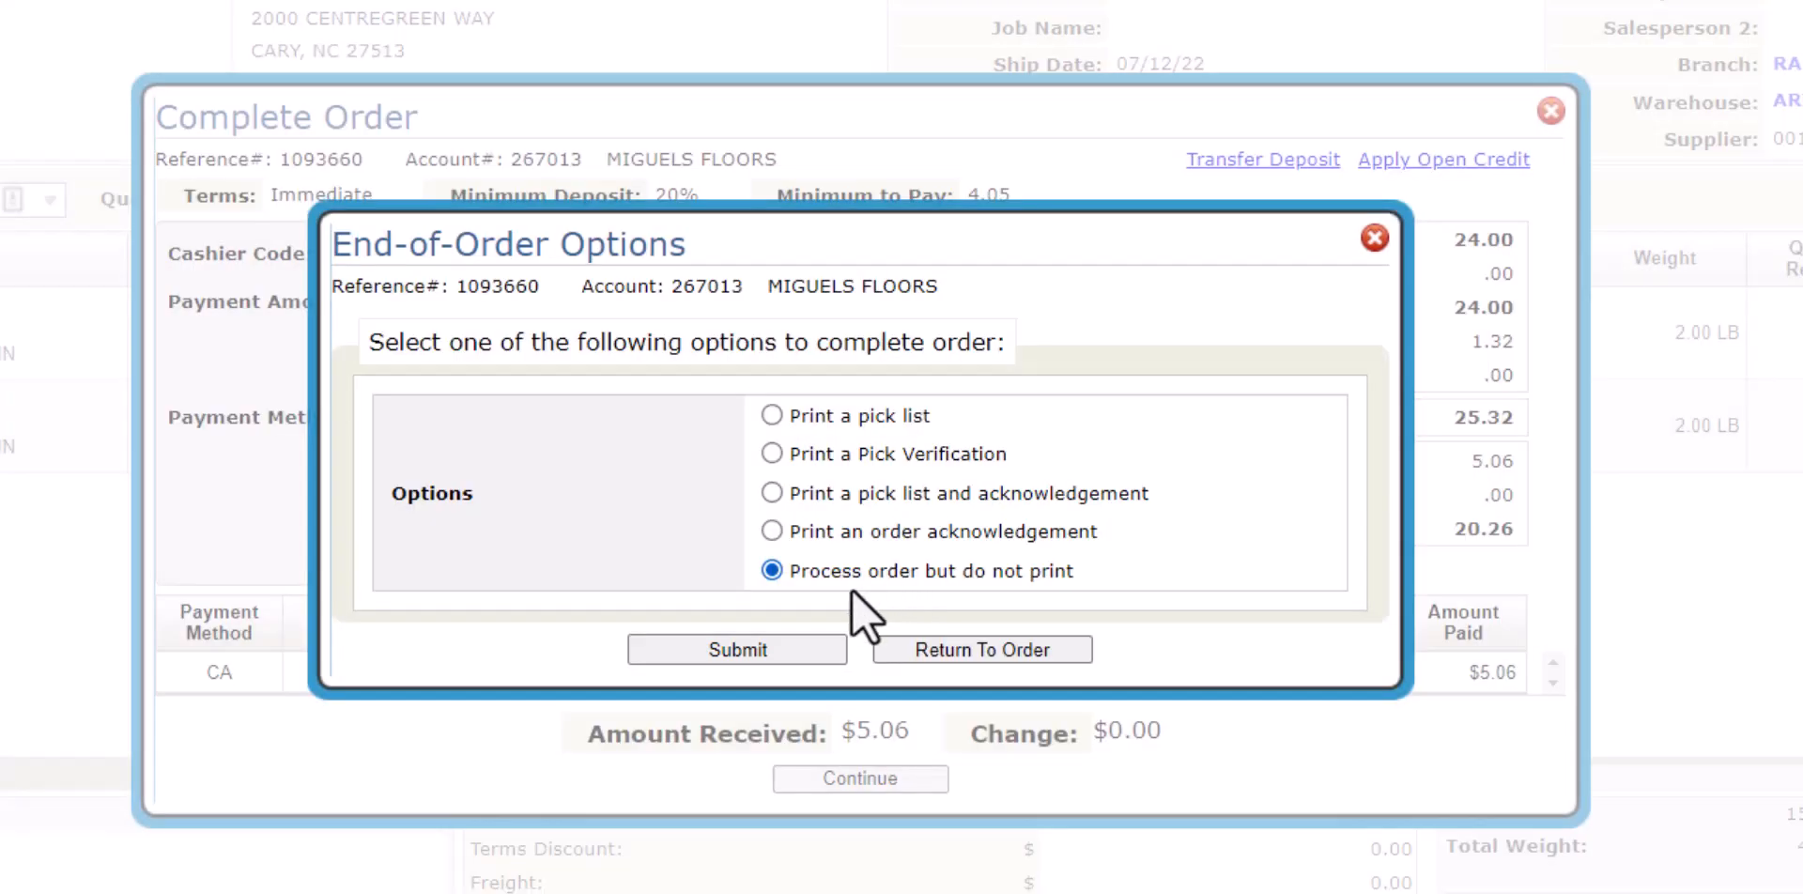
left_click(789, 646)
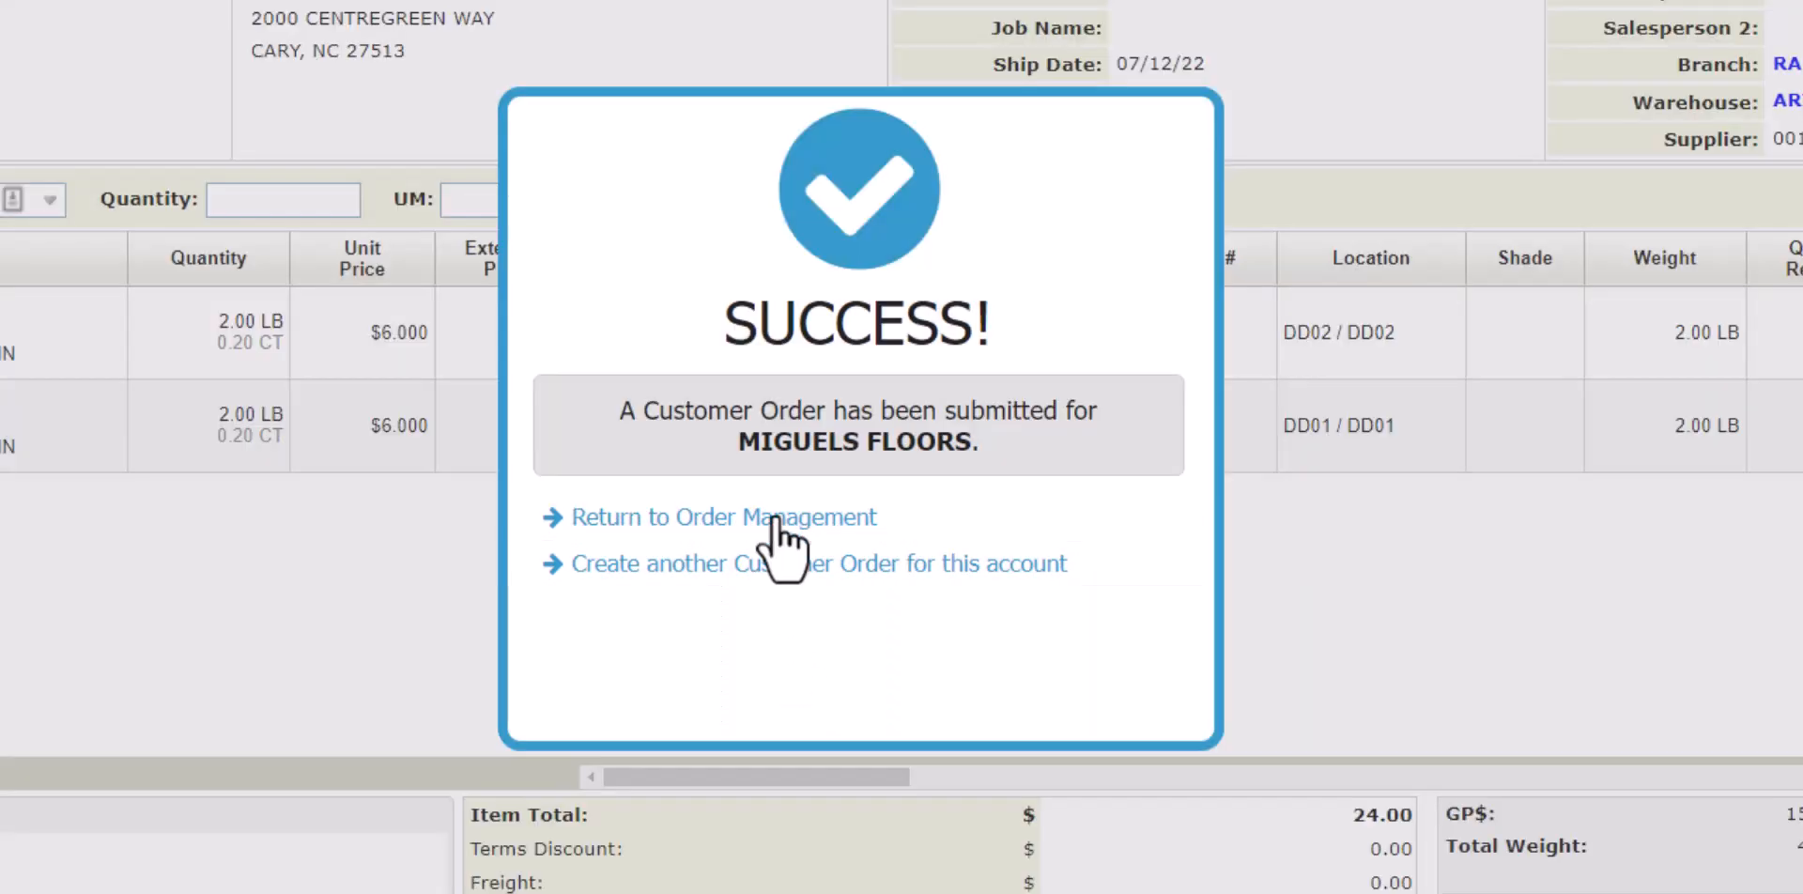
left_click(776, 521)
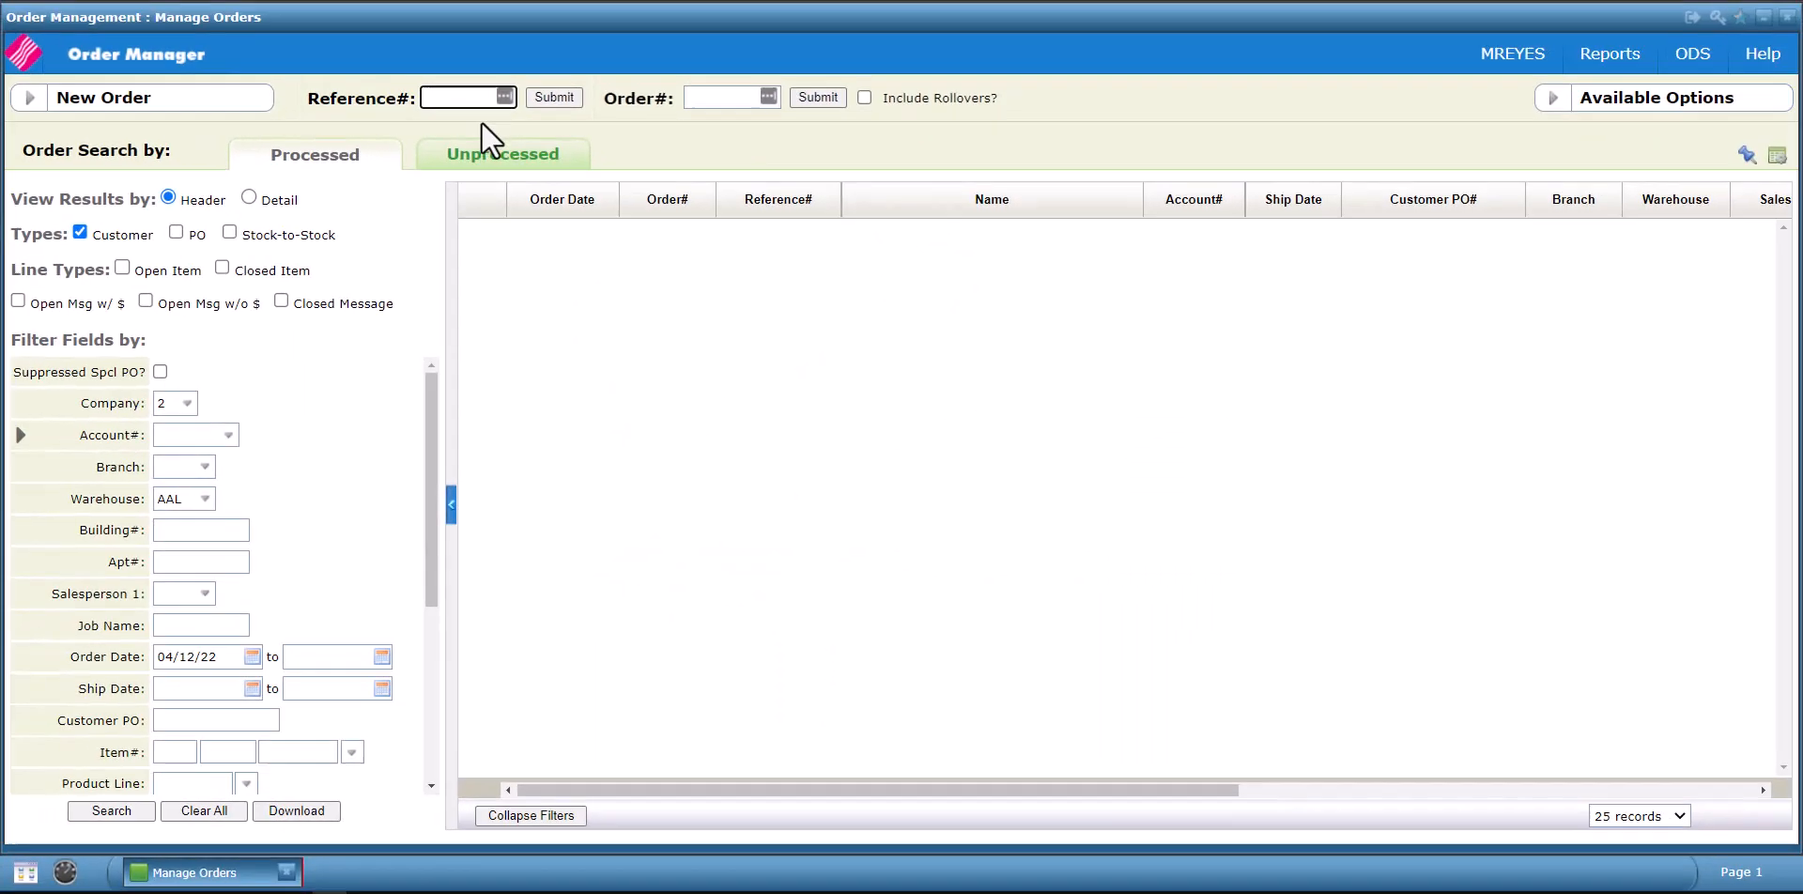
Enter the order's reference number in the Reference# field and submit the search.
type("1093658")
left_click(543, 98)
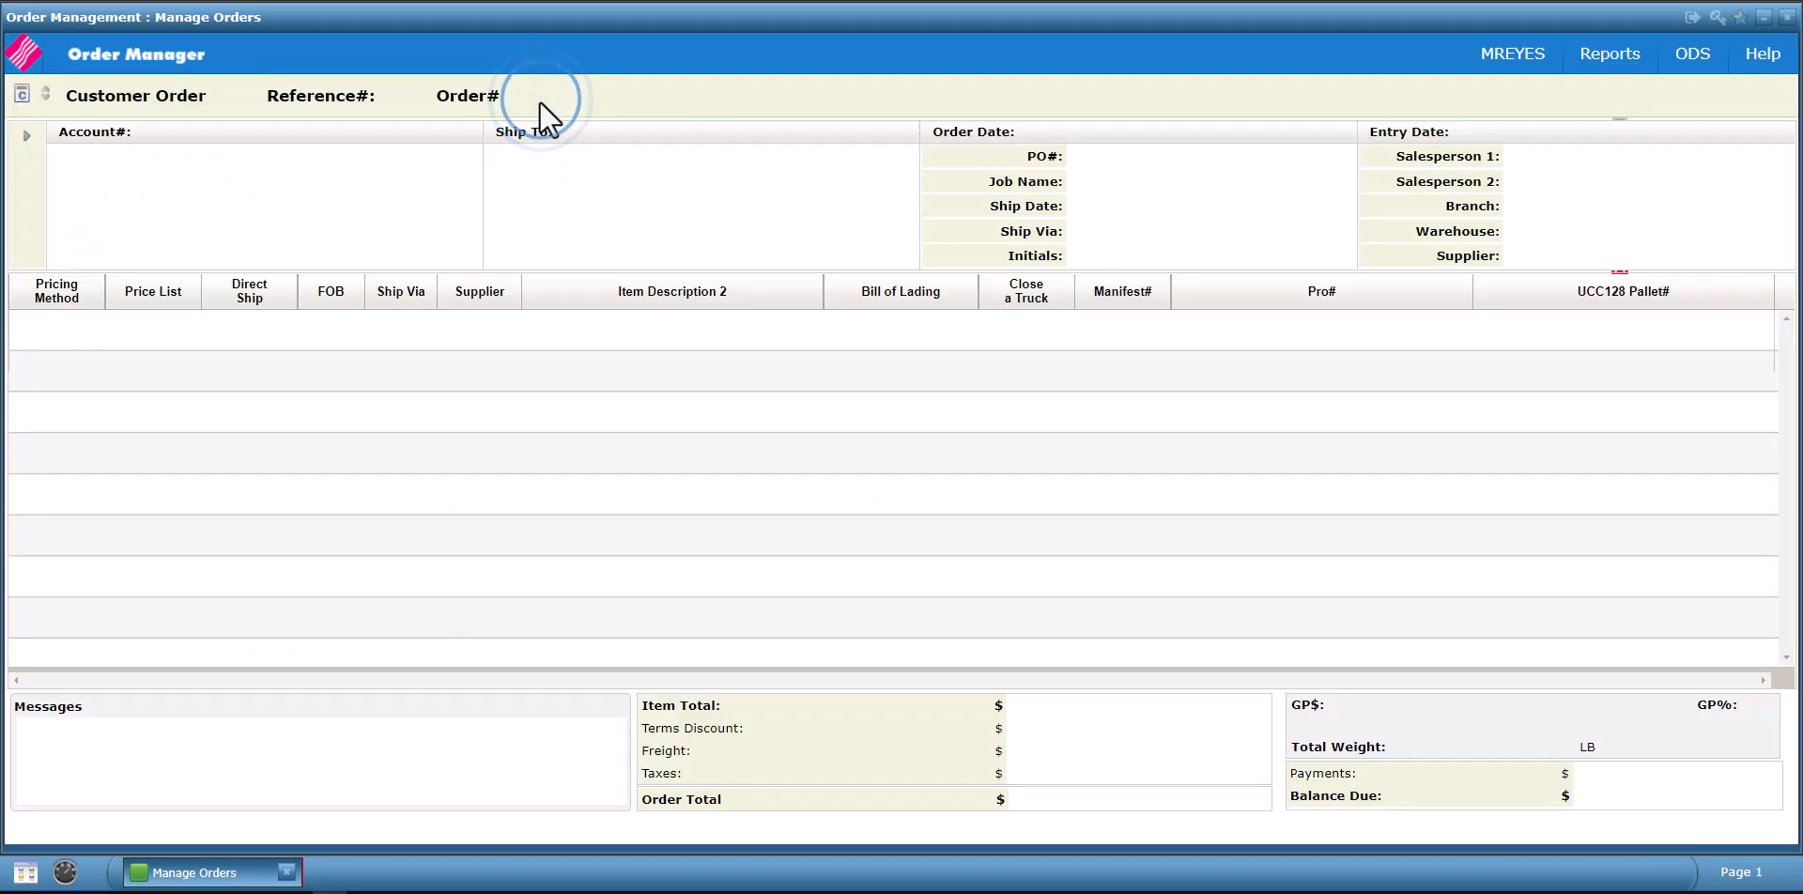